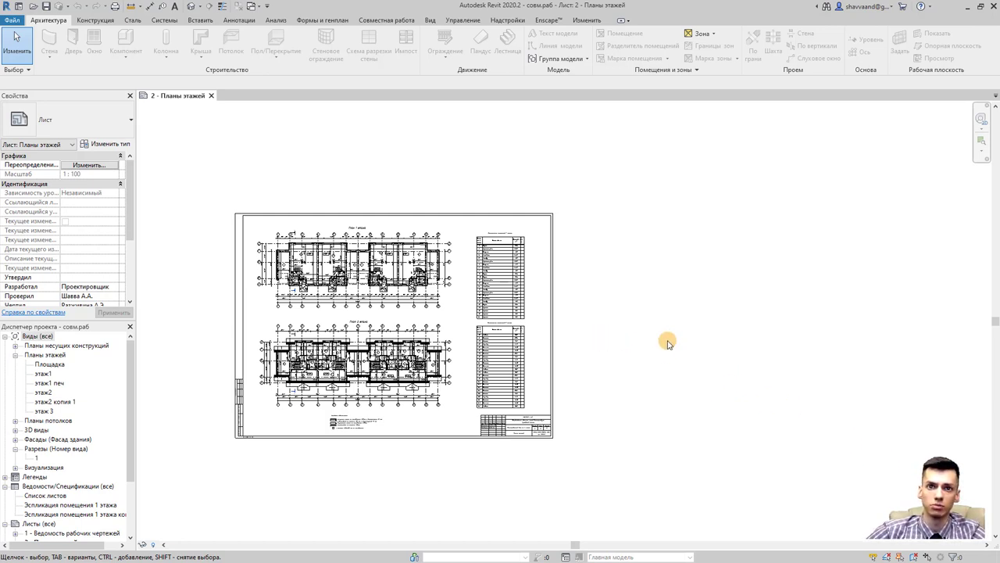
# Zoom into the Планы этажей sheet and bring up the Совместная работа tab's Рабочие наборы tool.
pyautogui.moveTo(390, 357); pyautogui.dragTo(572, 374, button='middle')
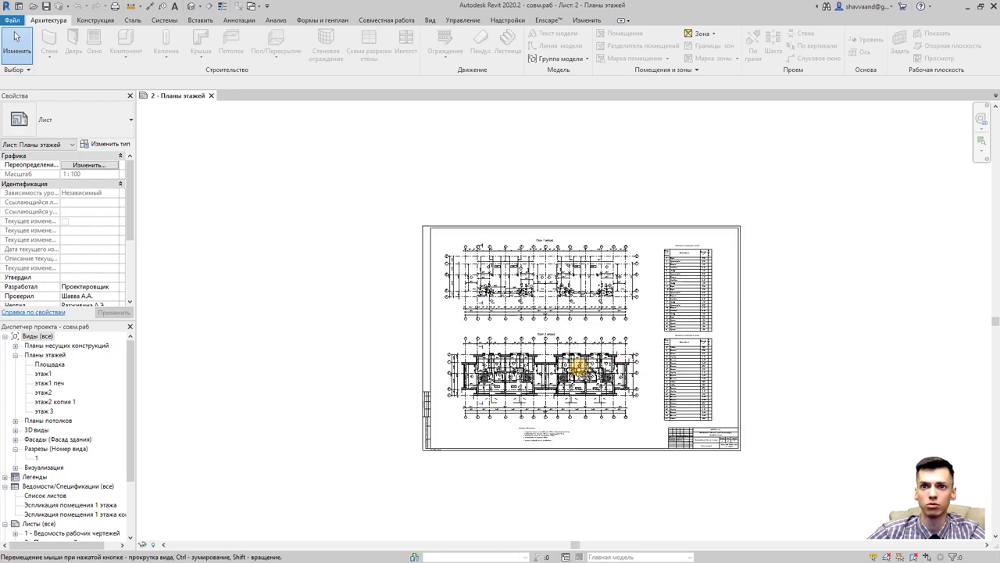
pyautogui.scroll(2, 573, 373)
pyautogui.scroll(2, 575, 373)
pyautogui.scroll(2, 575, 367)
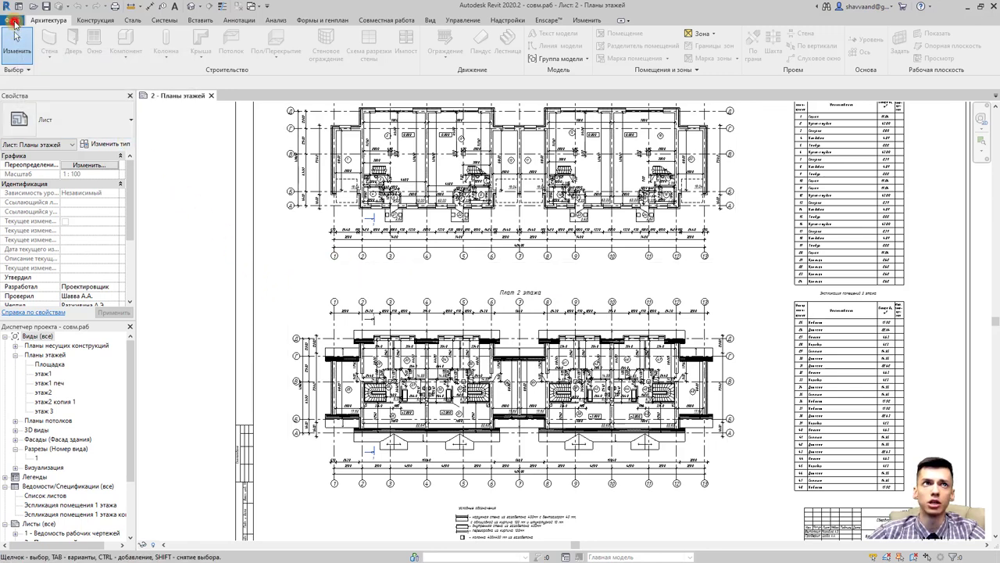
pyautogui.click(15, 33)
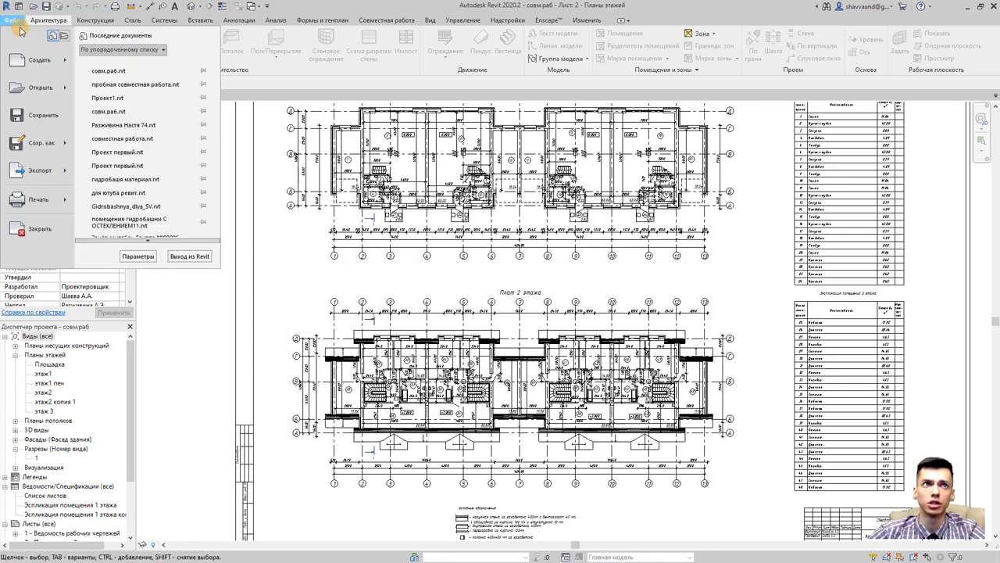
pyautogui.click(247, 153)
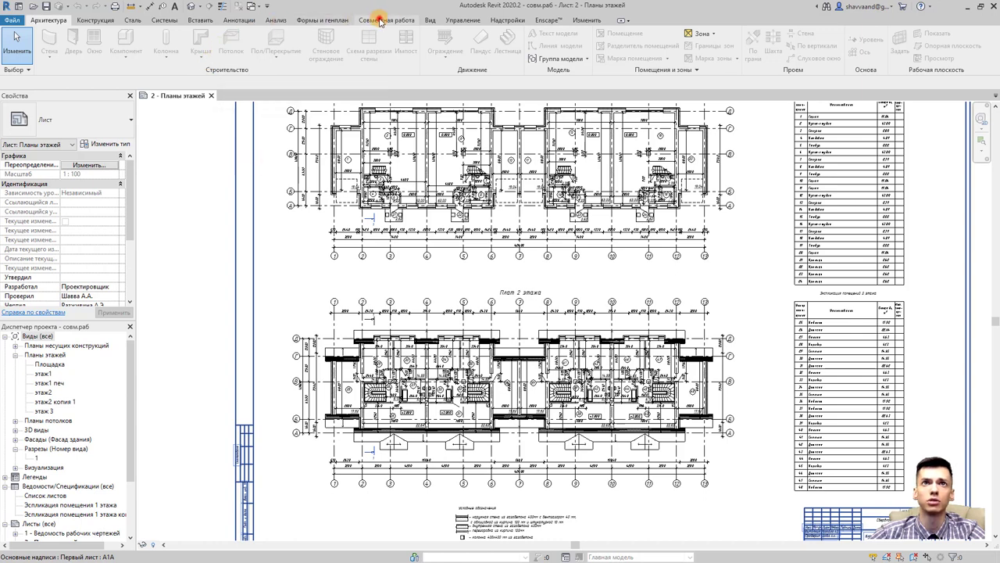
pyautogui.click(379, 20)
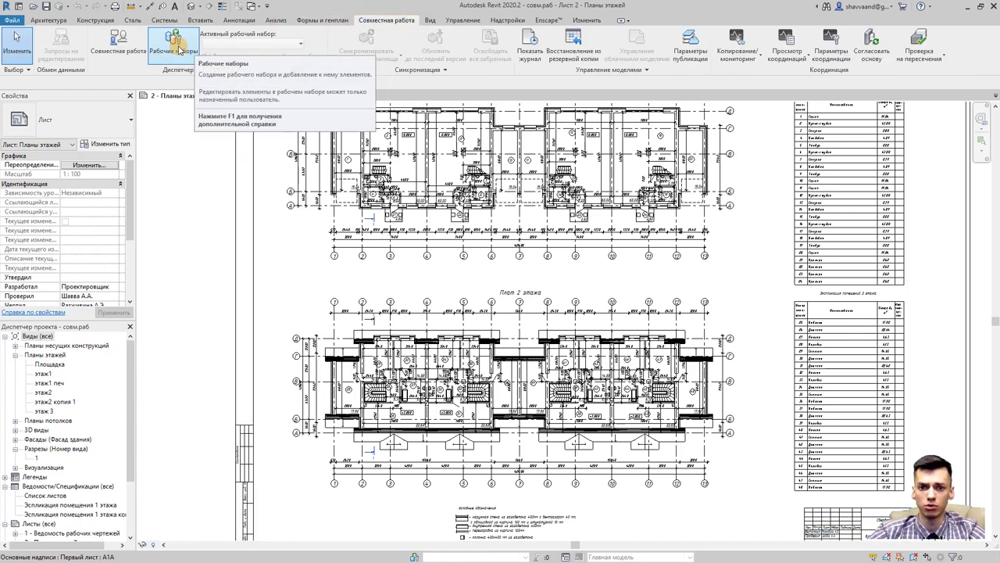
pyautogui.click(179, 49)
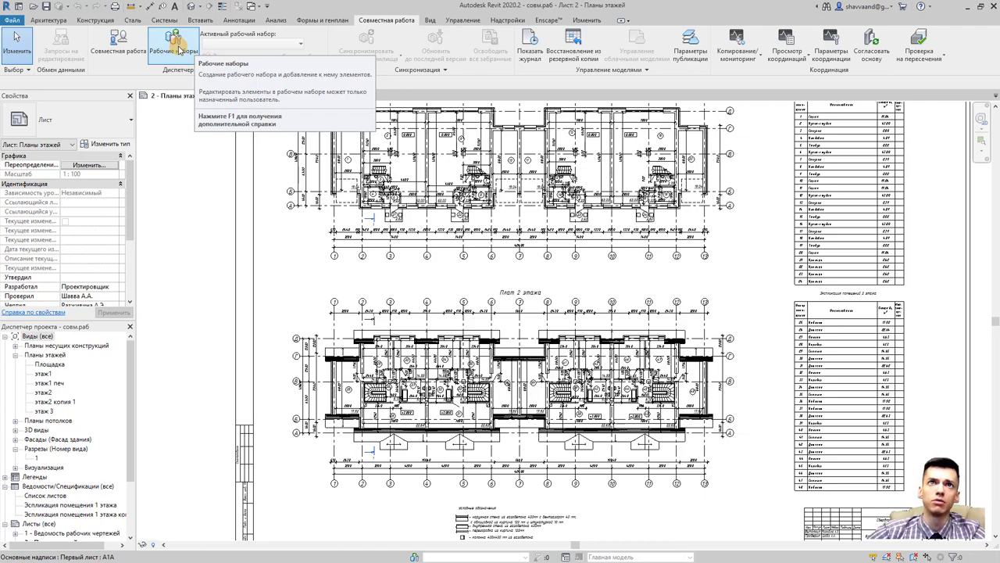
# Turn on worksharing, accepting default worksets Общие уровни и сетки and Рабочий набор 1.
pyautogui.click(179, 49)
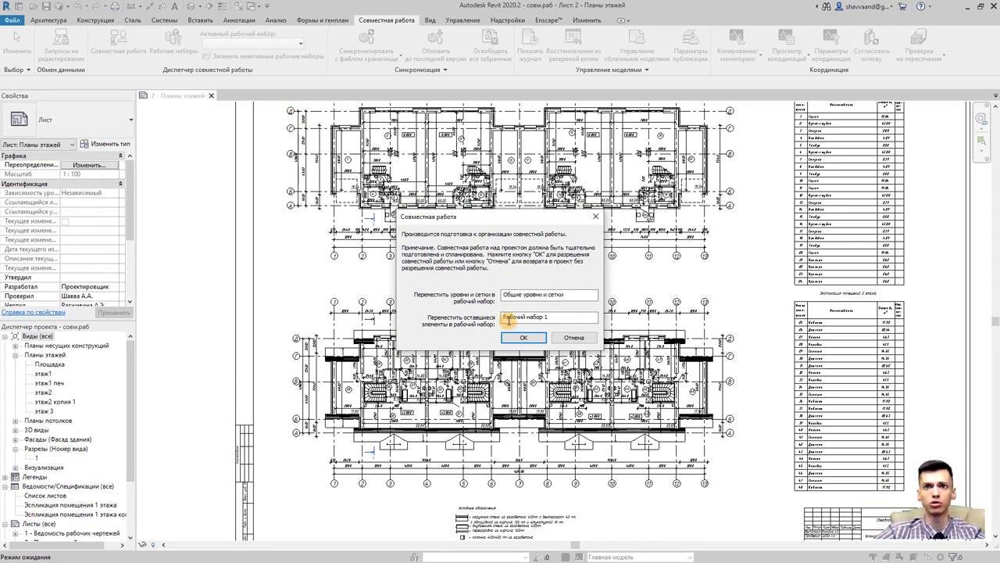
pyautogui.click(520, 336)
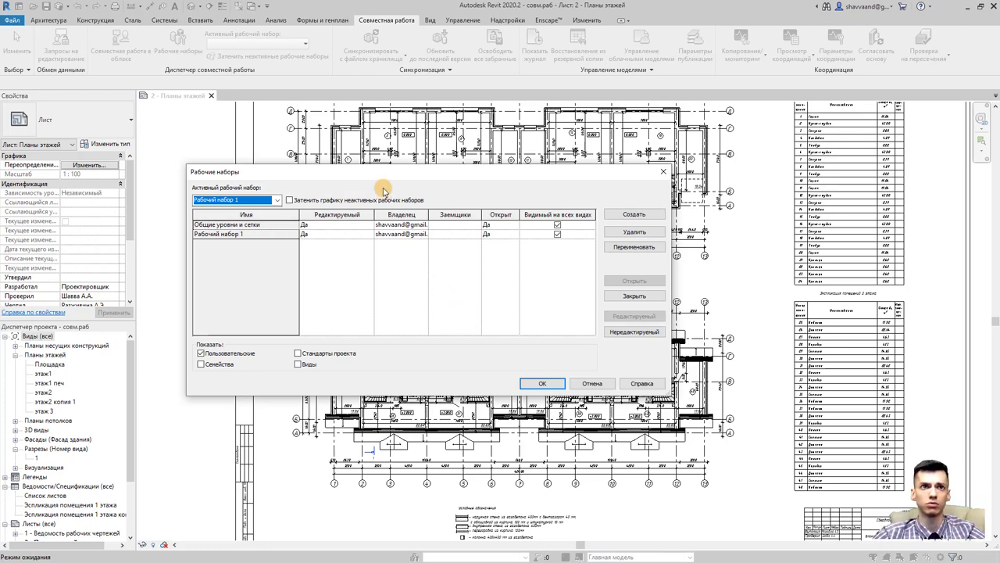
# Create a new workset named Благоустройство.
pyautogui.moveTo(384, 172); pyautogui.dragTo(407, 176)
pyautogui.click(652, 219)
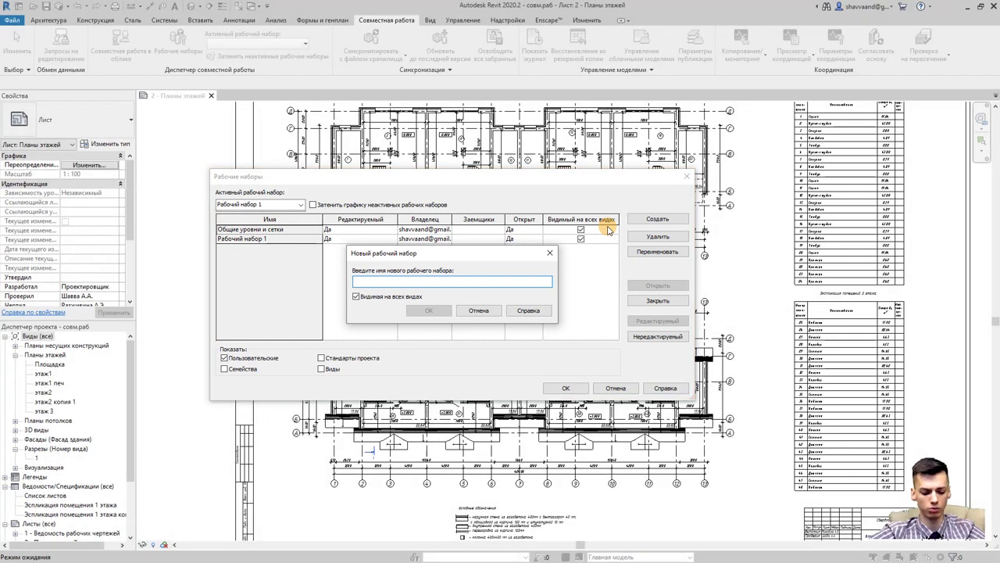
pyautogui.write('Бла')
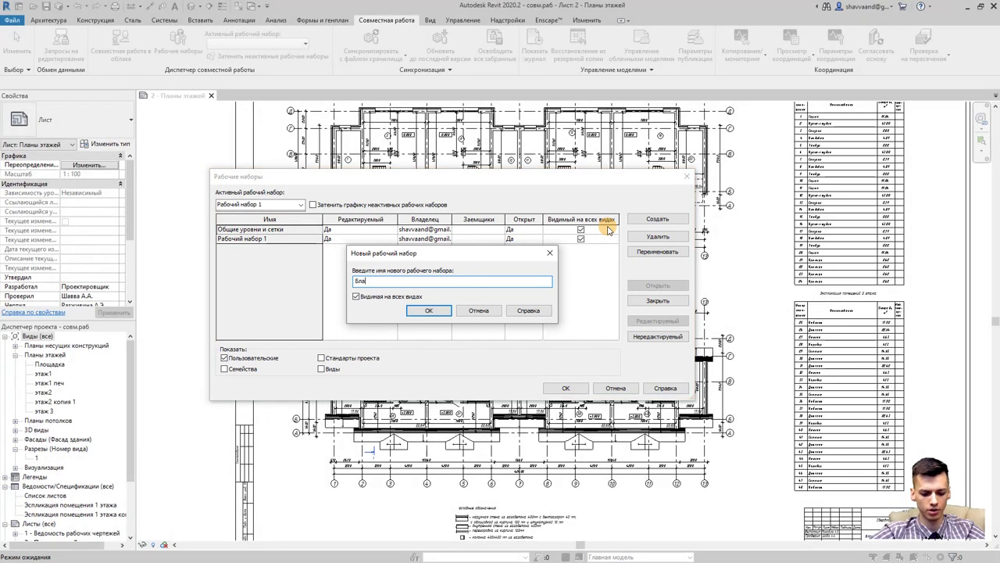
pyautogui.write('гоустройств')
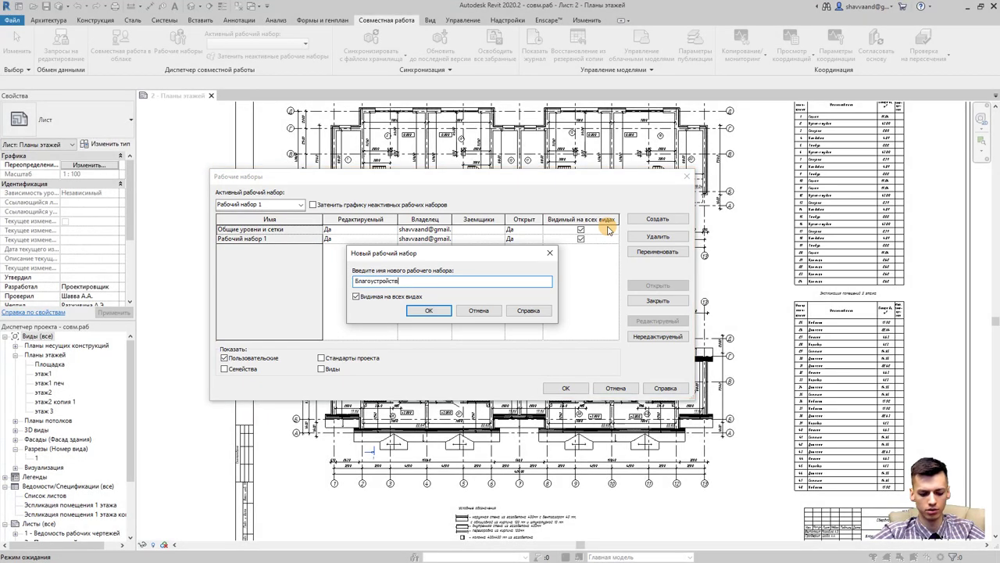
pyautogui.write('о')
pyautogui.click(433, 311)
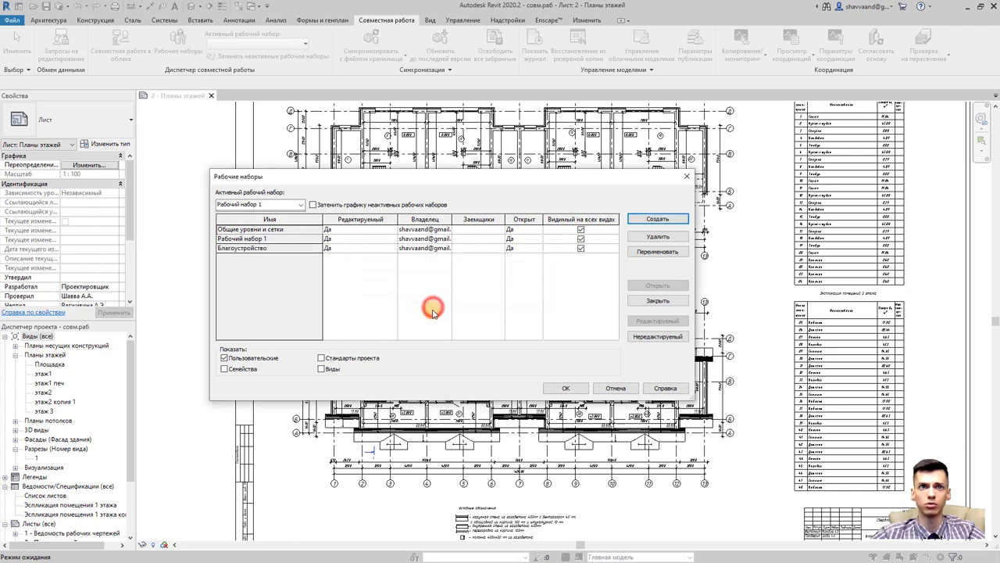
# Add the workset Объект and close the manager, keeping Рабочий набор 1 active.
pyautogui.click(649, 219)
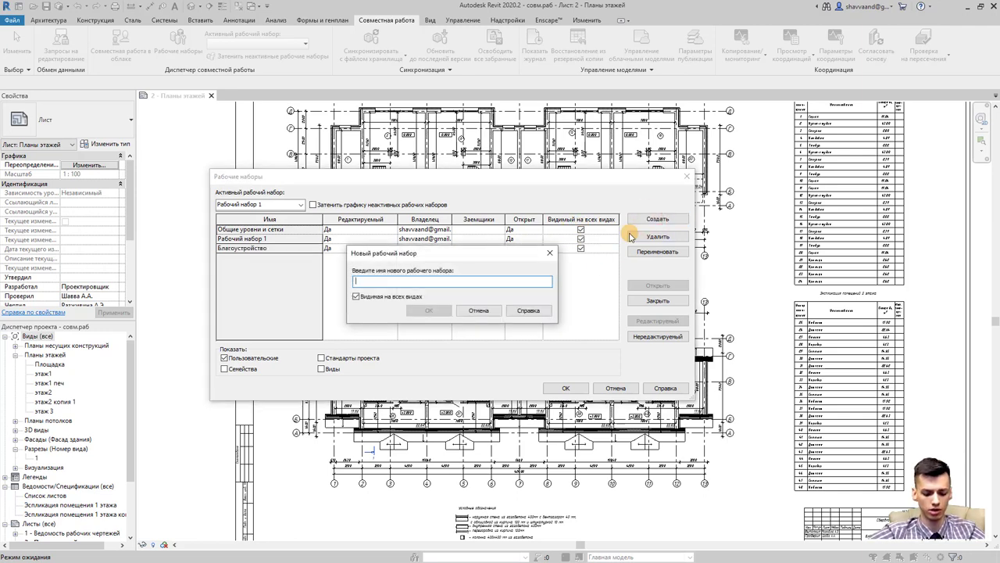
pyautogui.write('Люъект')
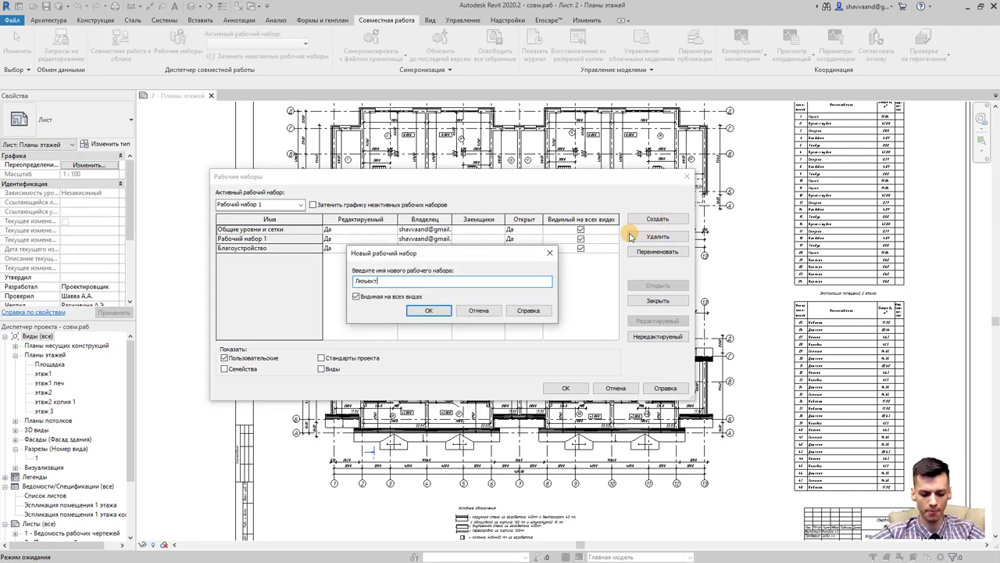
pyautogui.press('BackSpace')
pyautogui.press('BackSpace')
pyautogui.press('BackSpace')
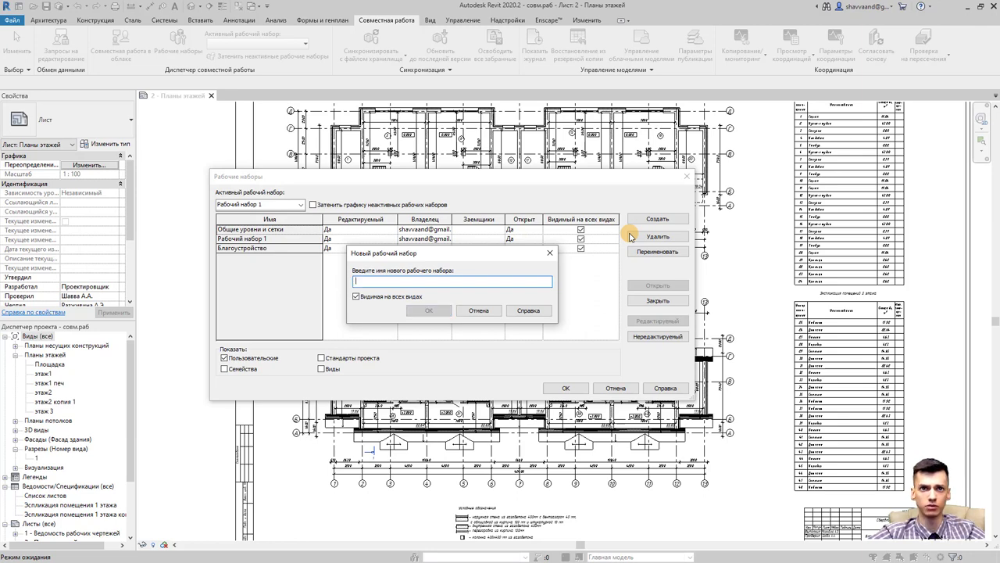
pyautogui.write('Об')
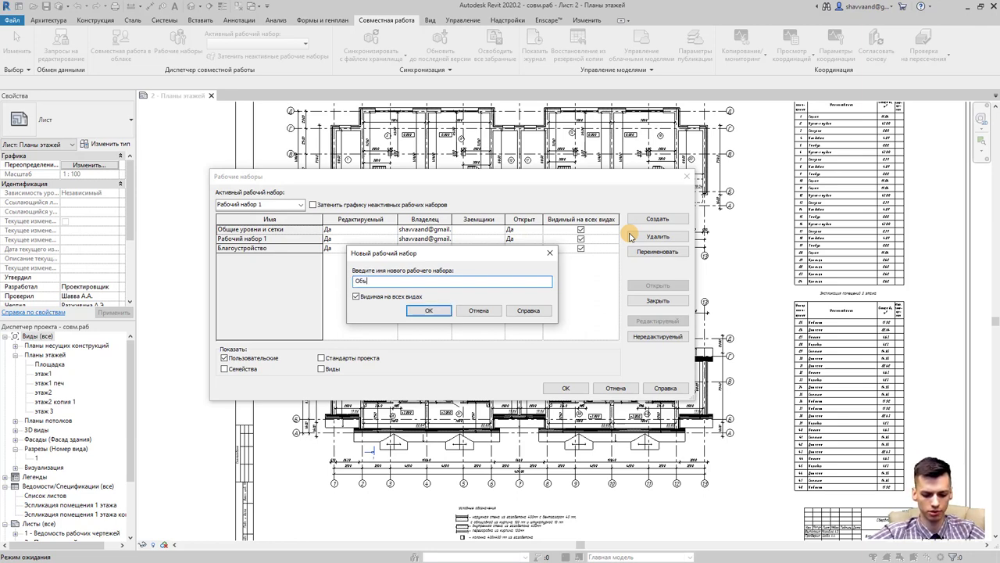
pyautogui.write('ъект')
pyautogui.press('Return')
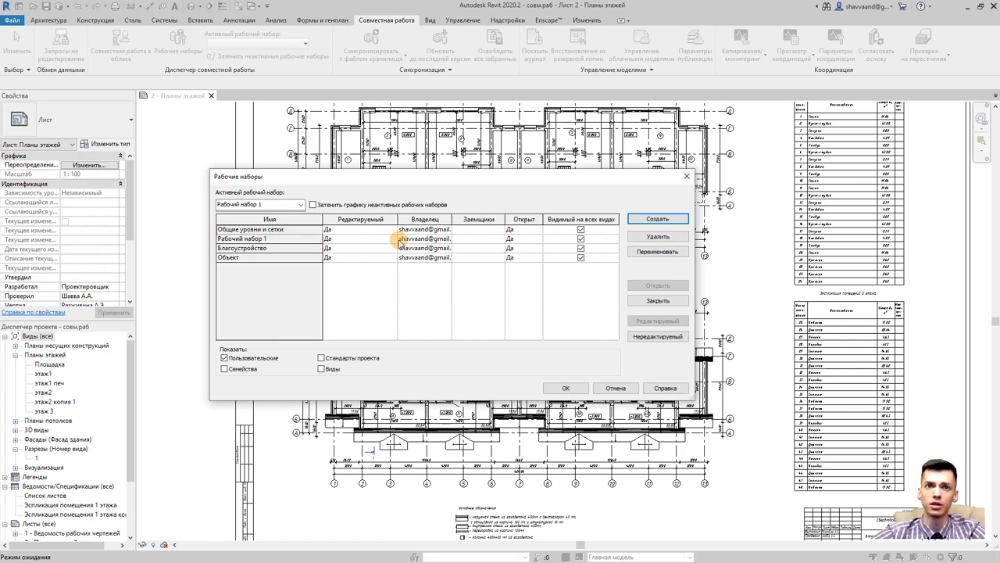
pyautogui.click(562, 388)
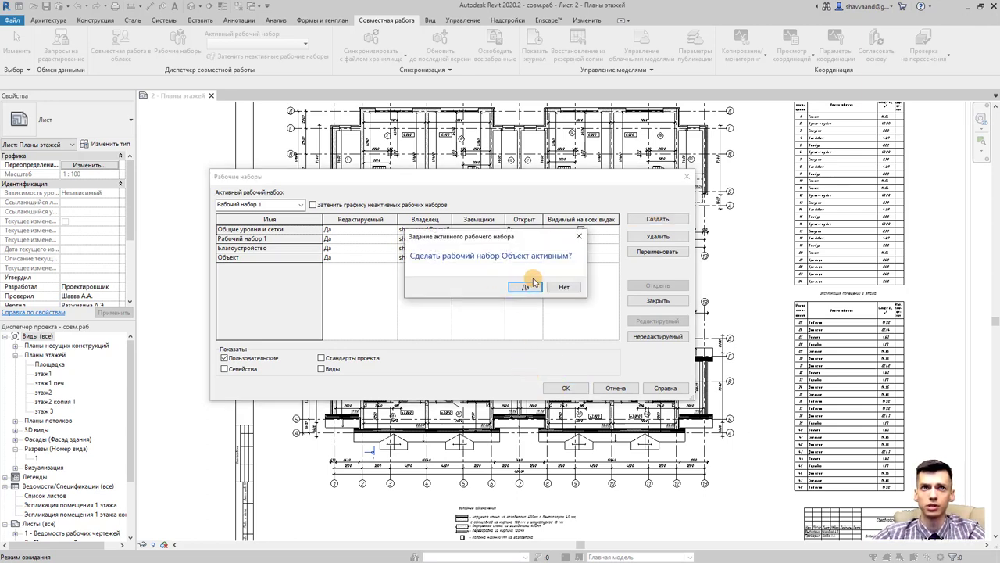
pyautogui.click(563, 287)
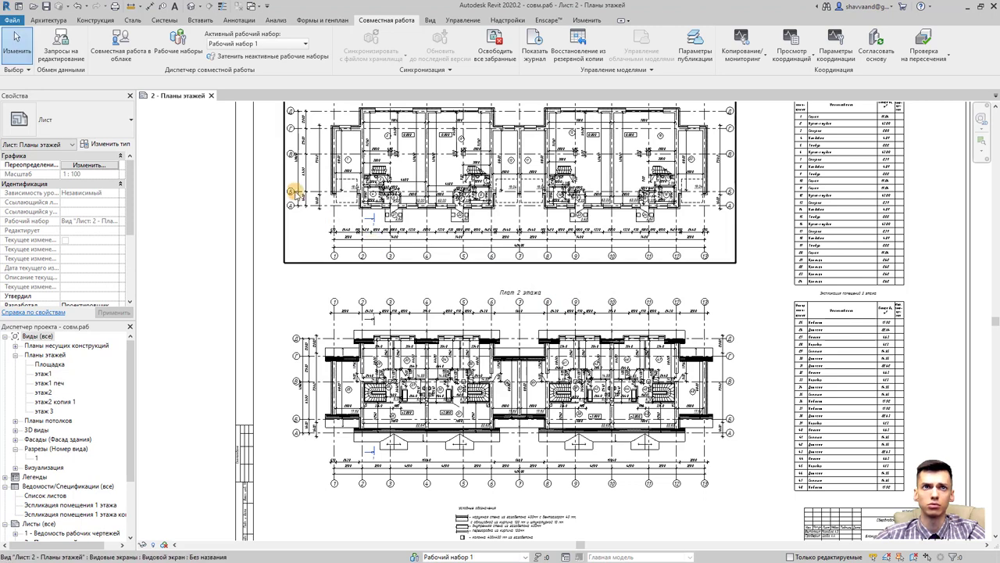
# Open the default 3D view and window-select the whole model.
pyautogui.click(264, 44)
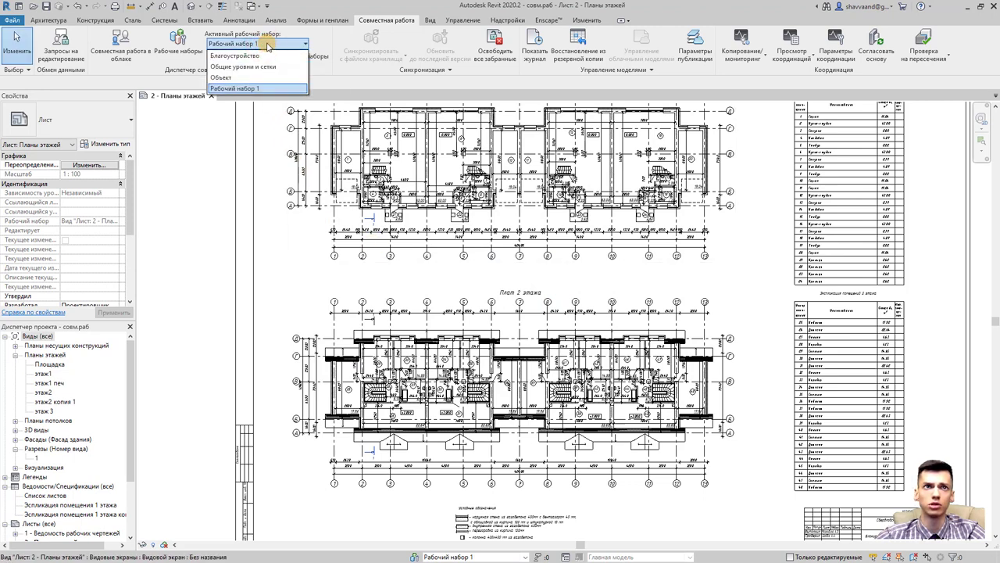
pyautogui.click(267, 44)
pyautogui.click(195, 7)
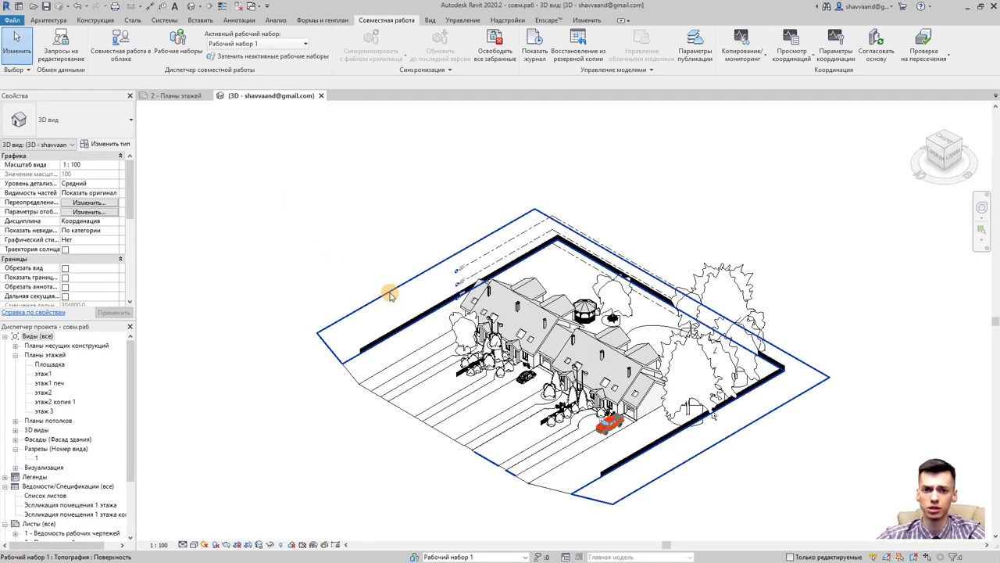
pyautogui.moveTo(827, 524); pyautogui.dragTo(322, 179)
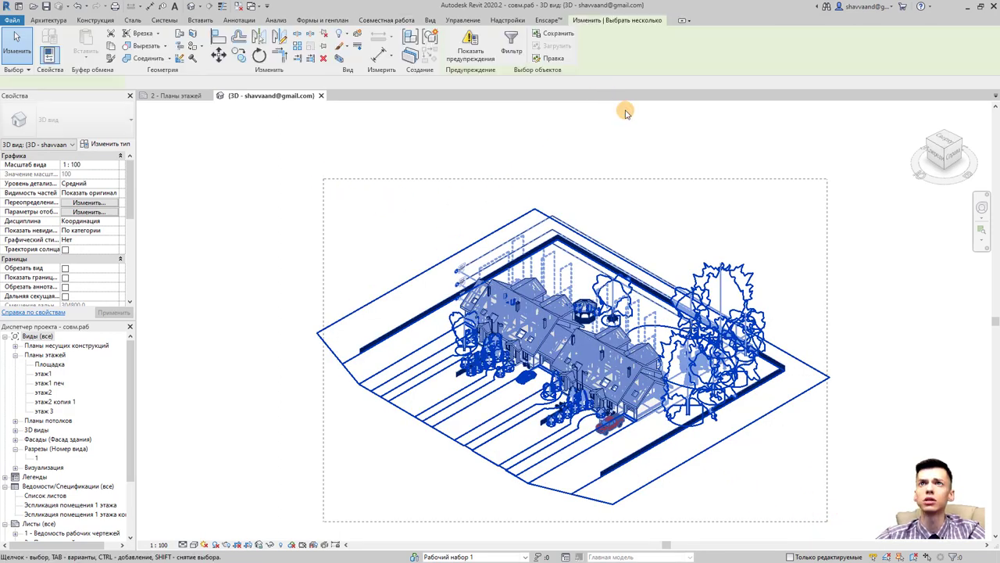
# Filter the selection down to the 41 Озеленение elements.
pyautogui.click(518, 47)
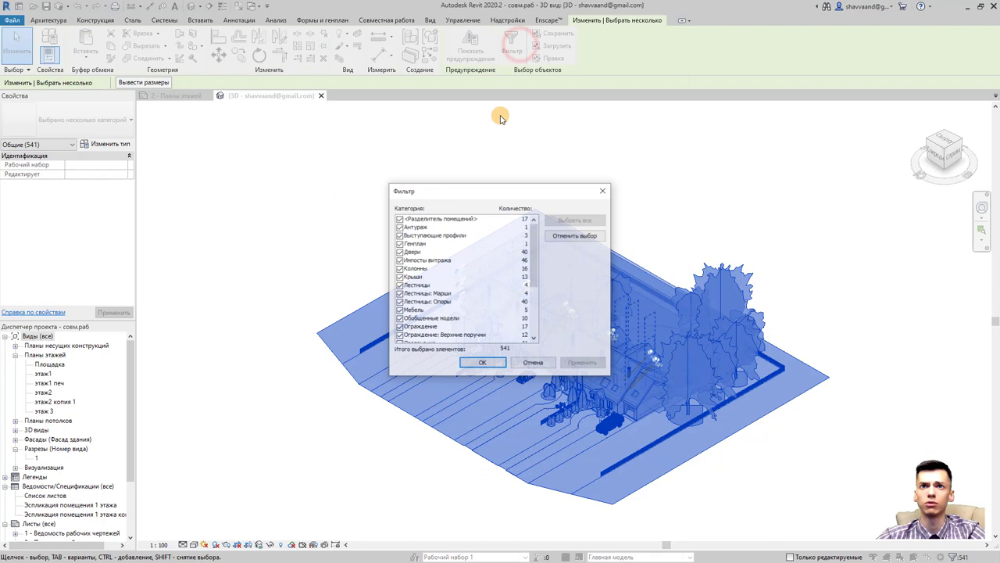
pyautogui.click(575, 235)
pyautogui.scroll(-1, 412, 328)
pyautogui.scroll(-1, 410, 322)
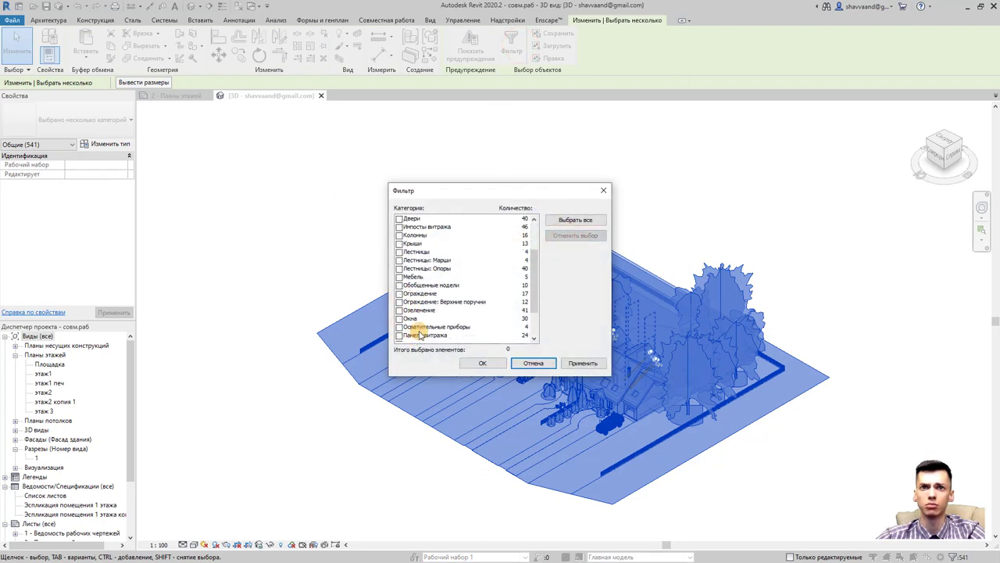
pyautogui.scroll(-1, 408, 316)
pyautogui.click(398, 293)
pyautogui.click(478, 362)
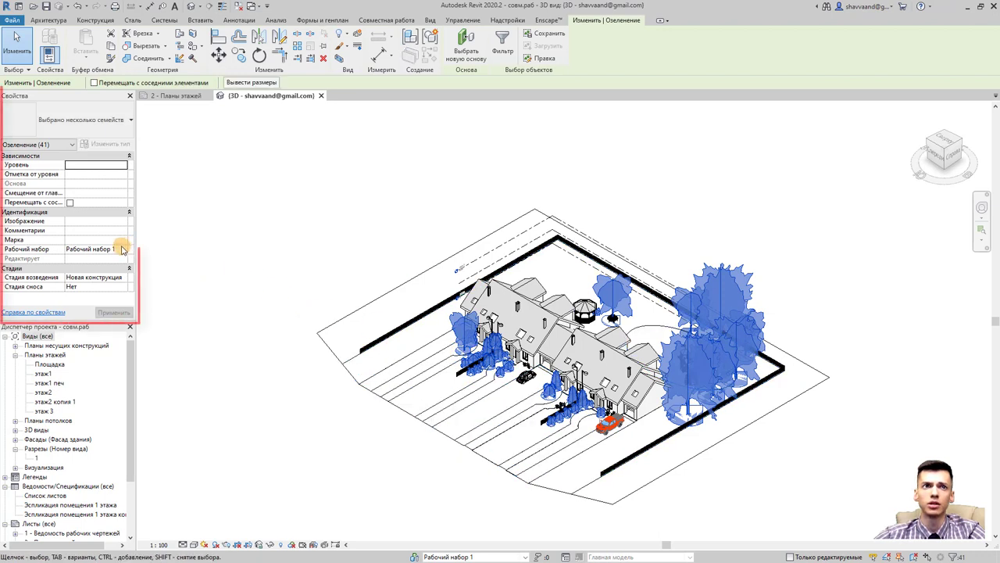
# Set the Рабочий набор property of the landscaping to Благоустройство.
pyautogui.click(122, 250)
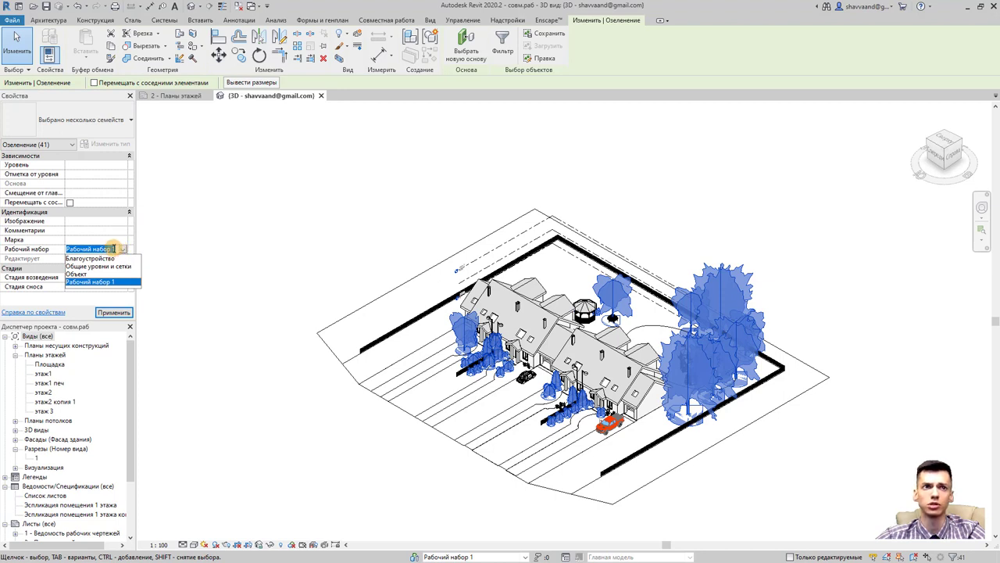
pyautogui.click(96, 262)
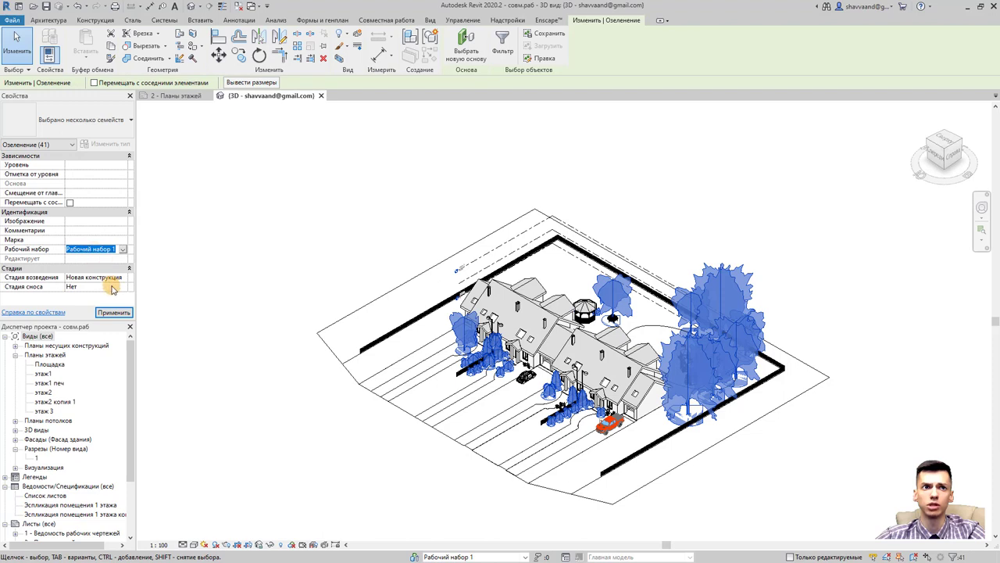
pyautogui.click(117, 312)
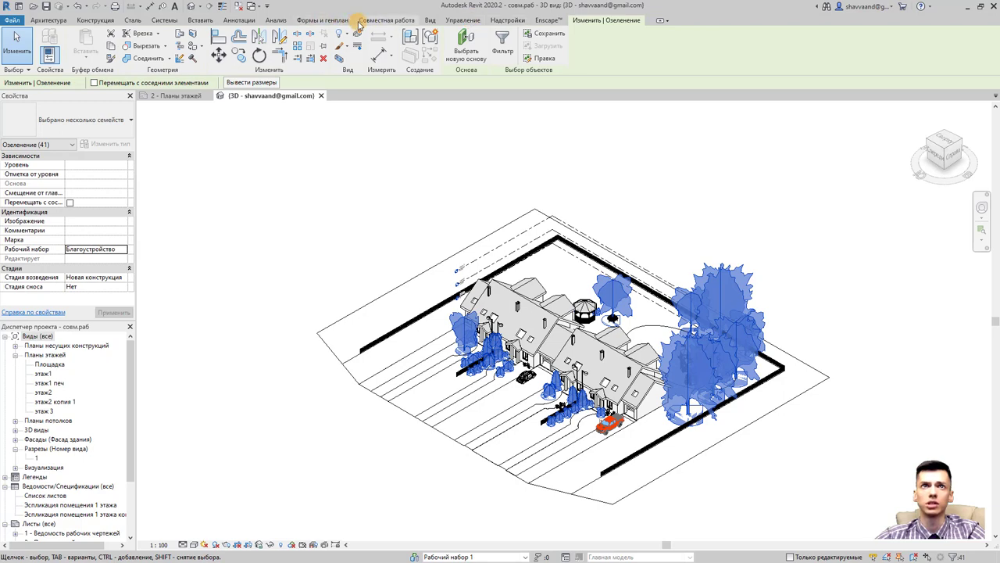
# Clear 'Visible in all views' for the Благоустройство workset.
pyautogui.click(400, 19)
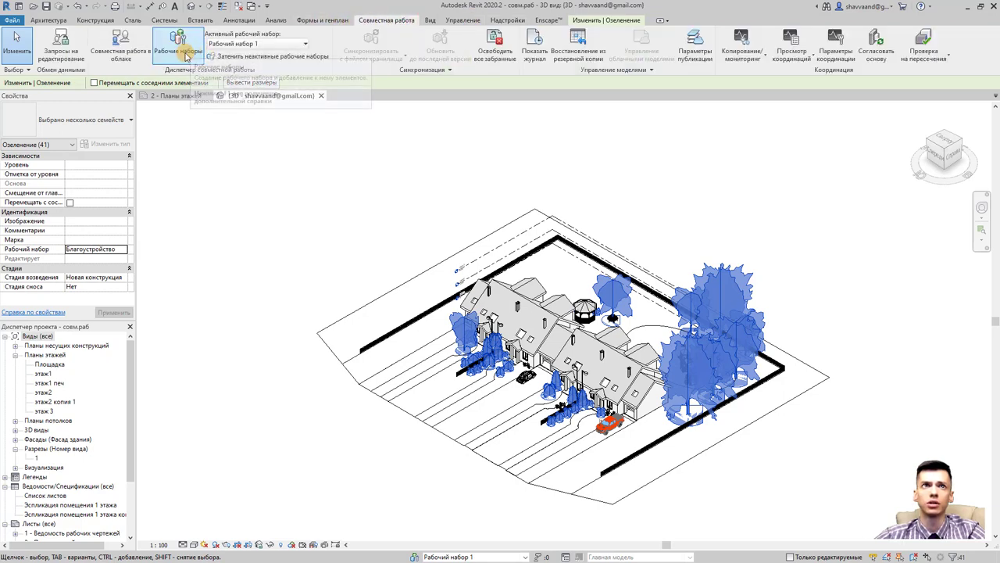
pyautogui.click(179, 41)
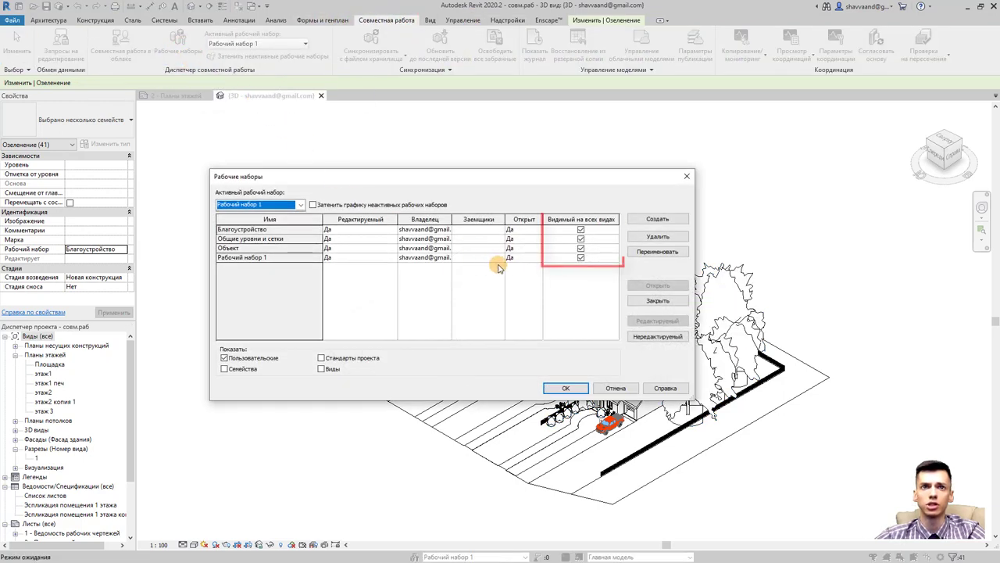
pyautogui.click(581, 229)
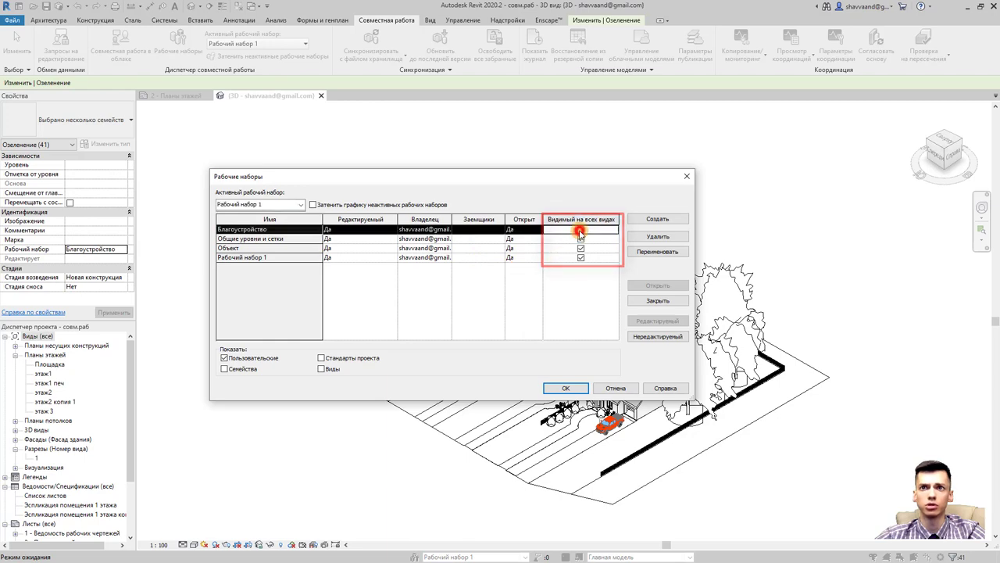
pyautogui.click(566, 387)
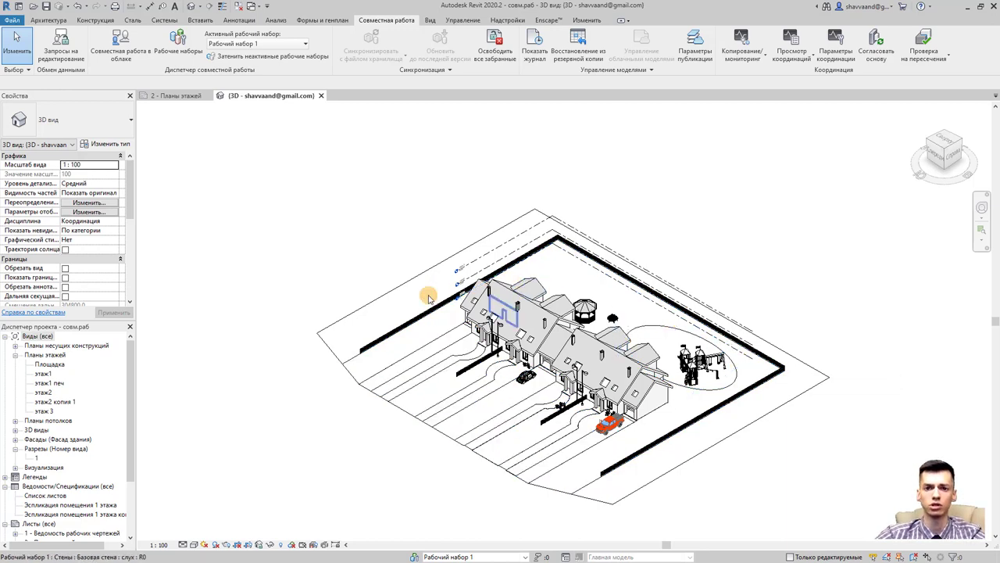
# Re-enable 'Visible in all views' for Благоустройство so the trees reappear.
pyautogui.moveTo(362, 322); pyautogui.dragTo(380, 339, button='middle')
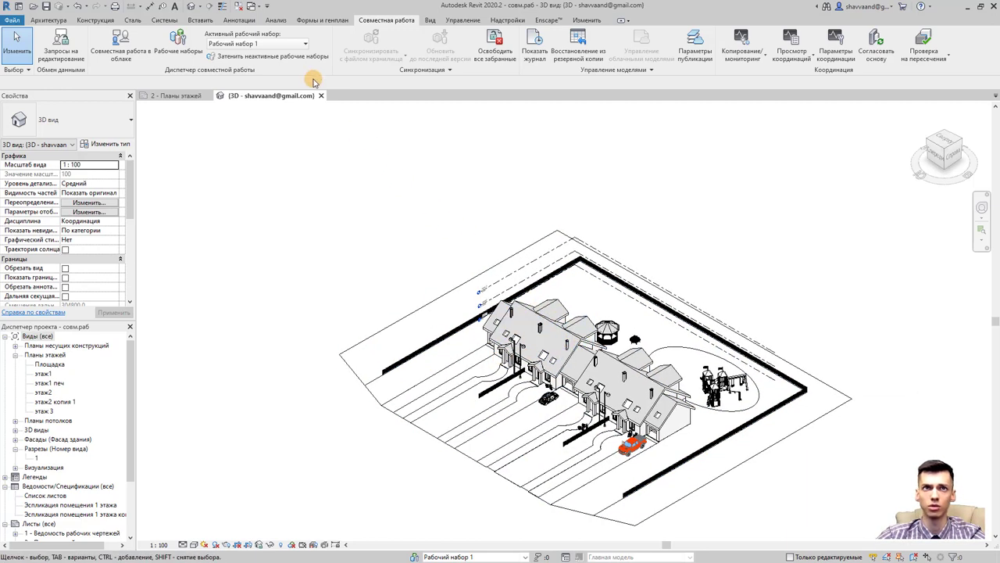
pyautogui.click(303, 44)
pyautogui.click(303, 43)
pyautogui.click(178, 44)
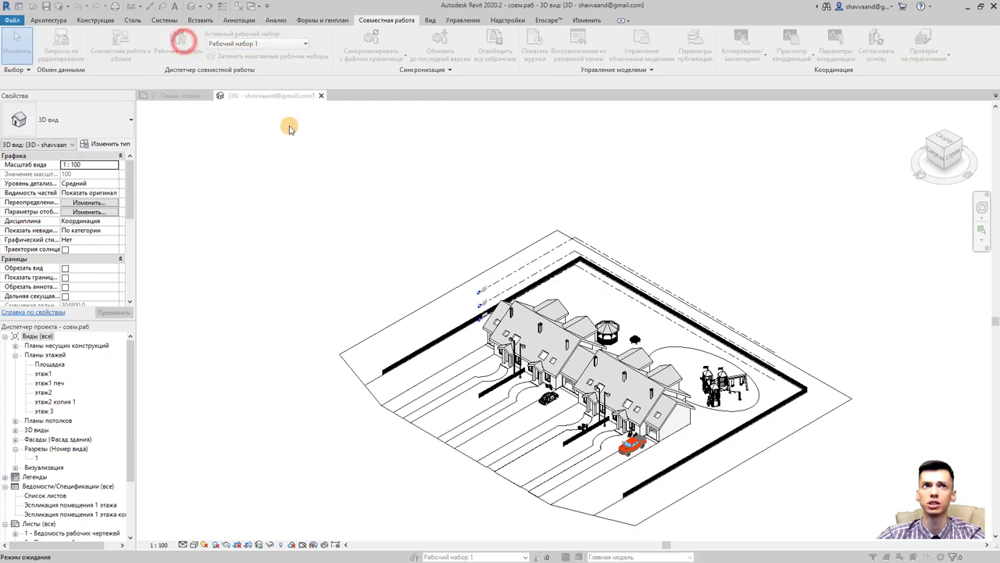
pyautogui.click(581, 231)
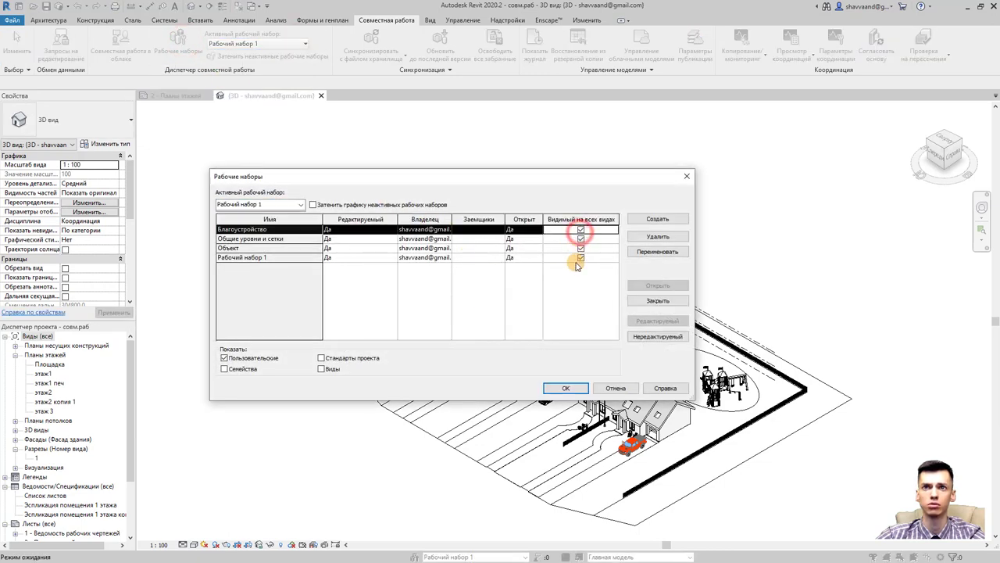
pyautogui.click(565, 389)
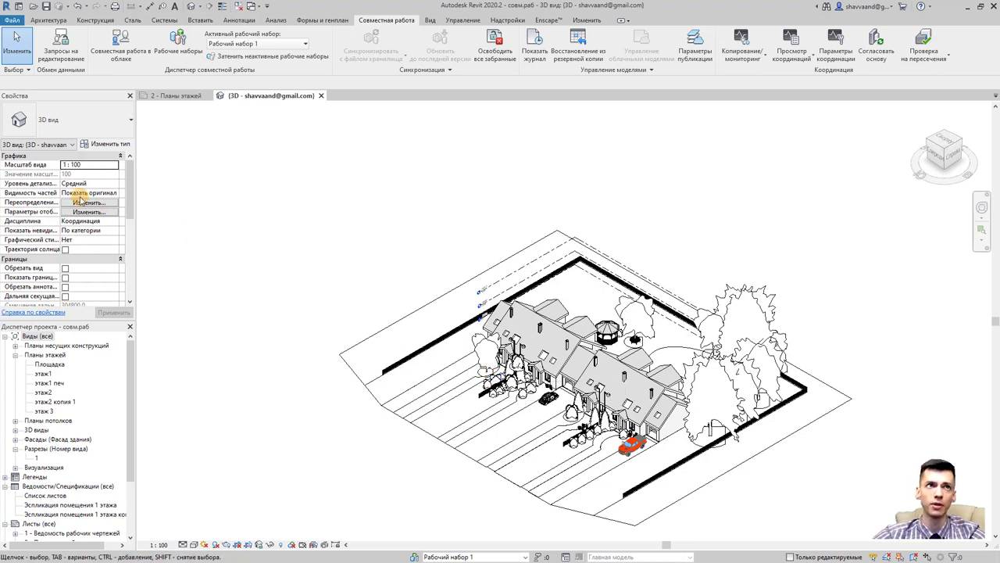
# Save the project as 'Совместная работа.rvt' in Яндекс.Диск after reviewing the save Options.
pyautogui.click(14, 21)
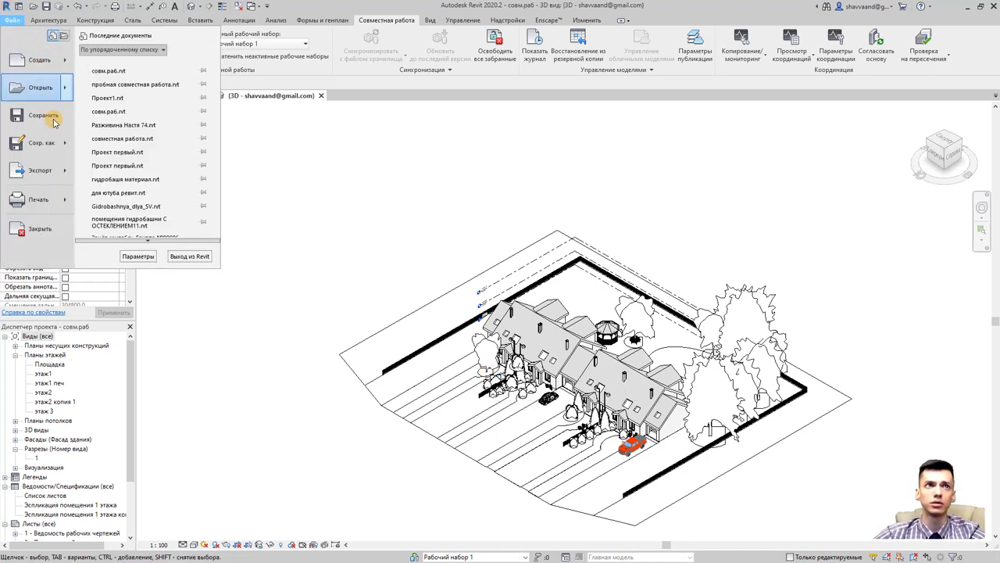
pyautogui.click(66, 141)
pyautogui.click(125, 121)
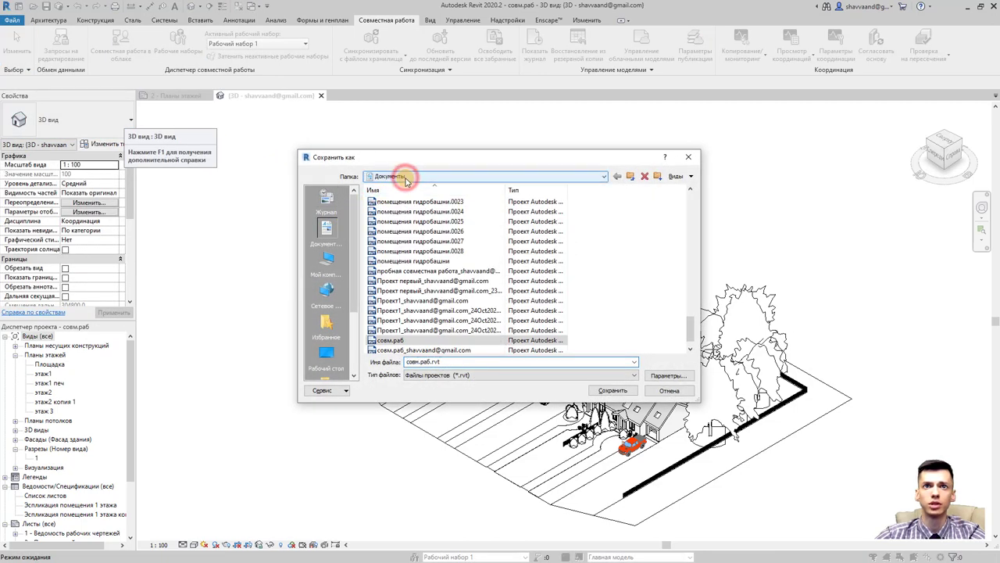
pyautogui.click(407, 179)
pyautogui.click(401, 287)
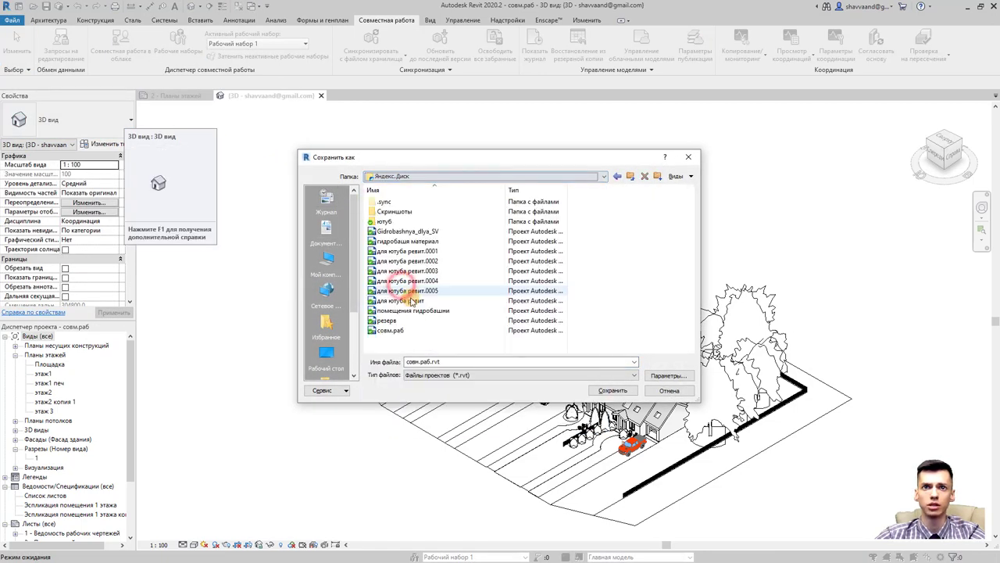
pyautogui.doubleClick(468, 361)
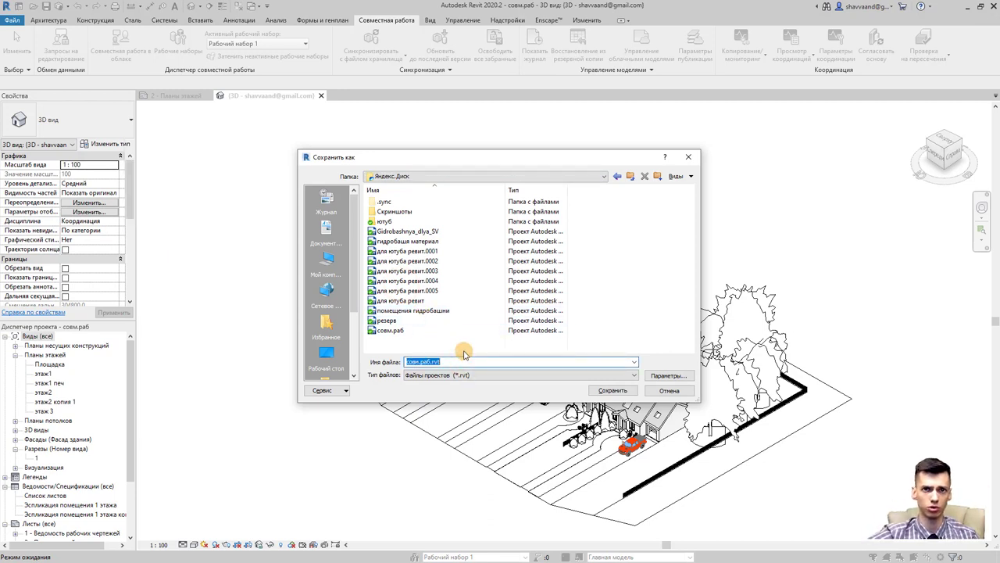
pyautogui.write('Со')
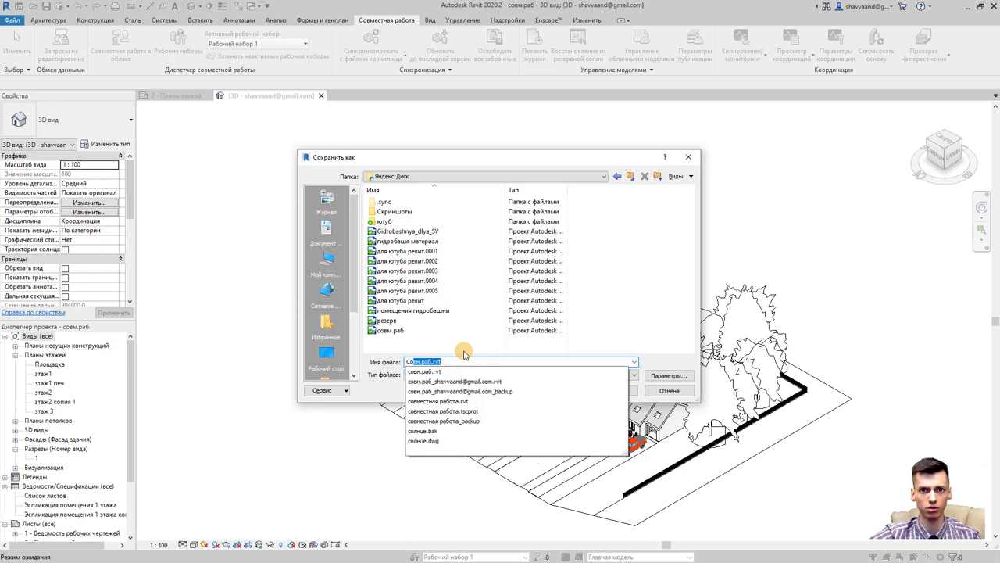
pyautogui.write('вместн')
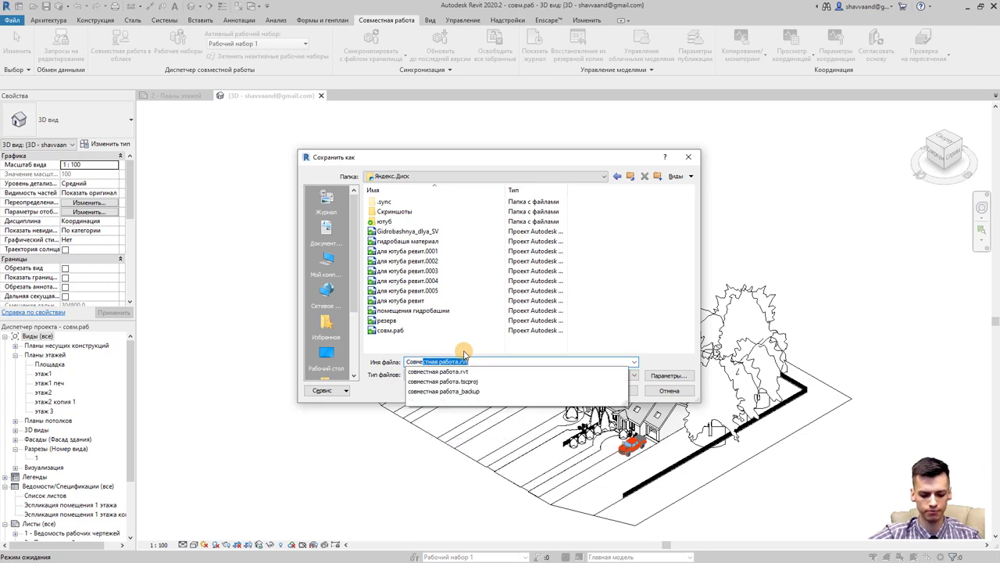
pyautogui.write('ая')
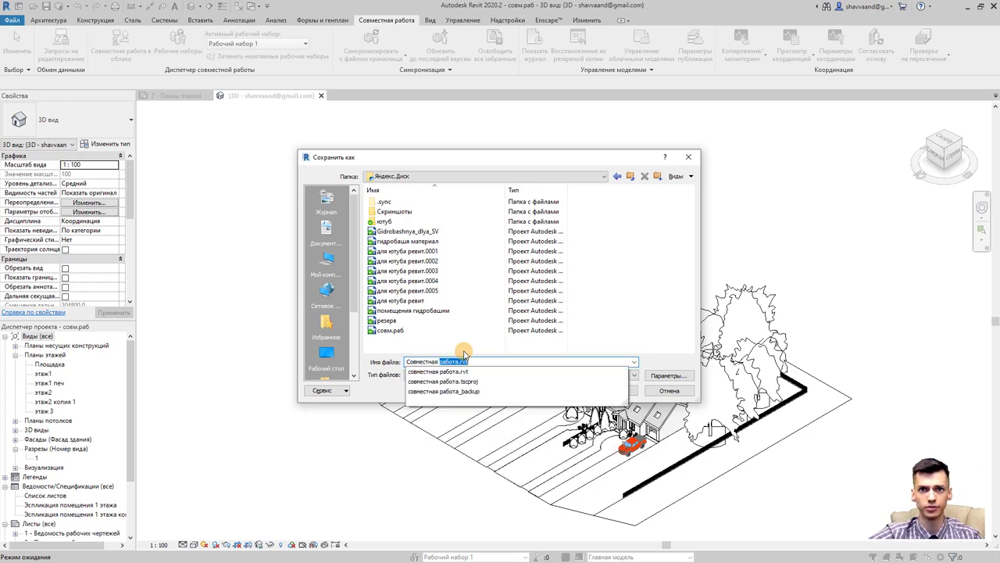
pyautogui.click(646, 373)
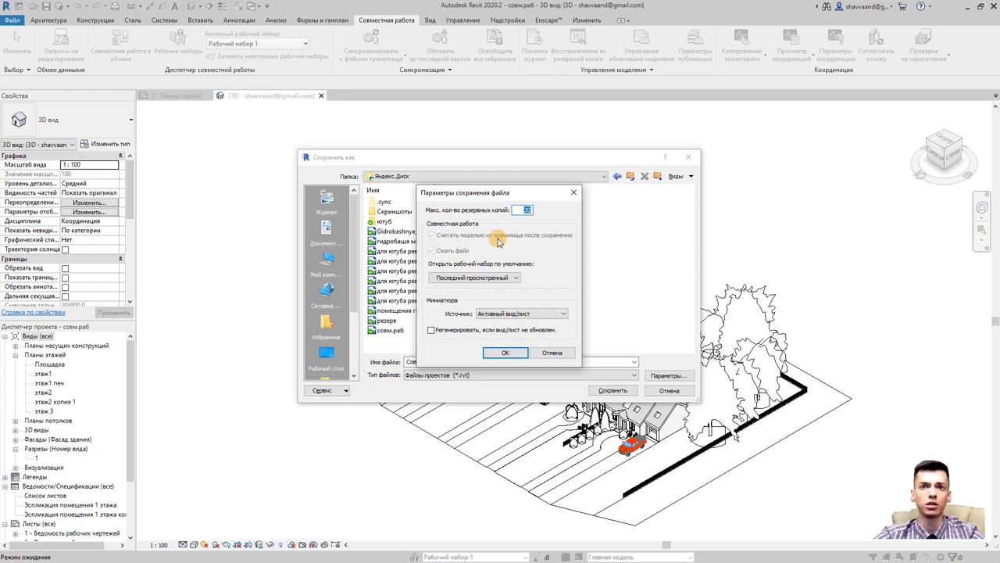
pyautogui.click(505, 353)
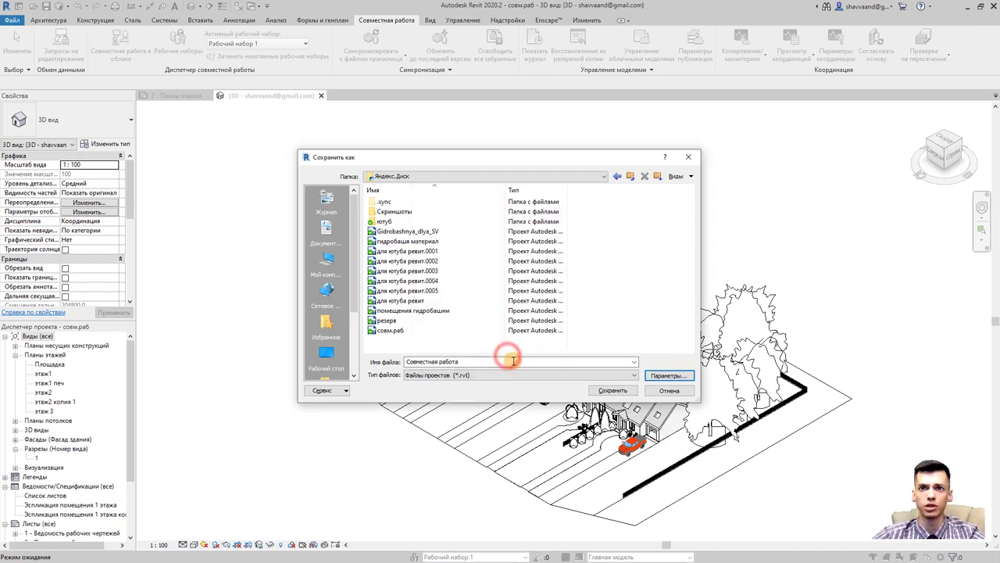
pyautogui.click(603, 391)
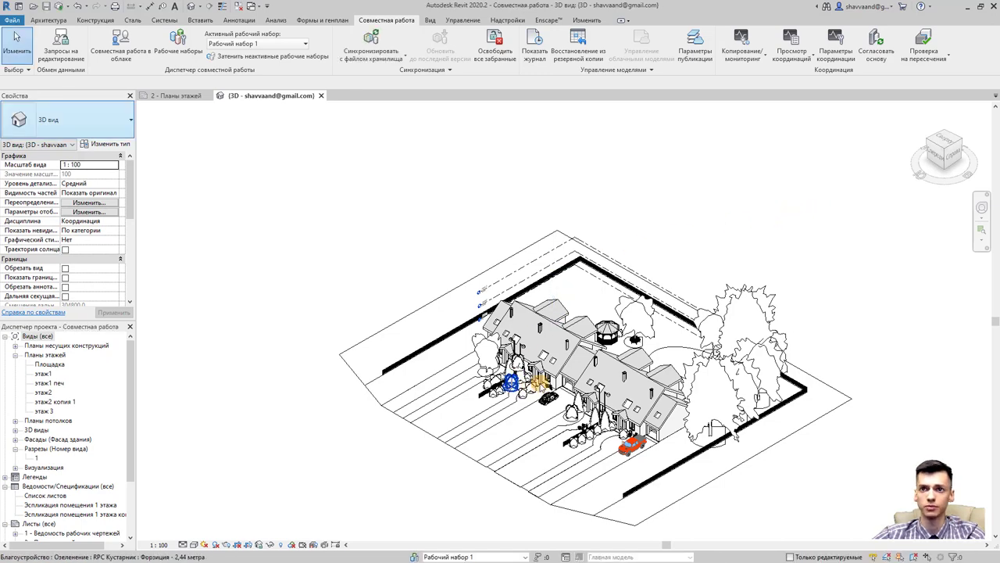
# Pan the 3D site view slightly.
pyautogui.moveTo(563, 357); pyautogui.dragTo(533, 349, button='middle')
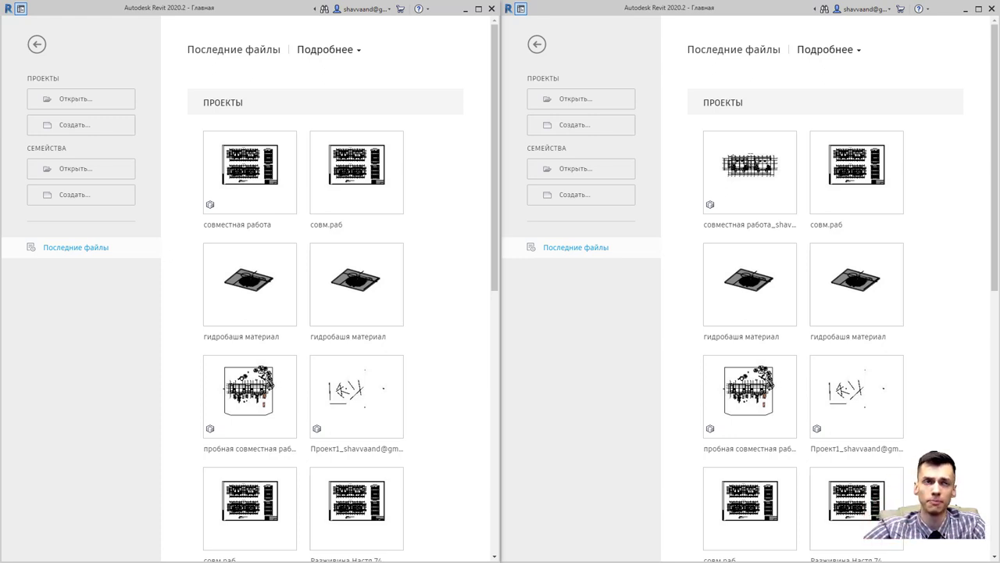
pyautogui.moveTo(857, 449)
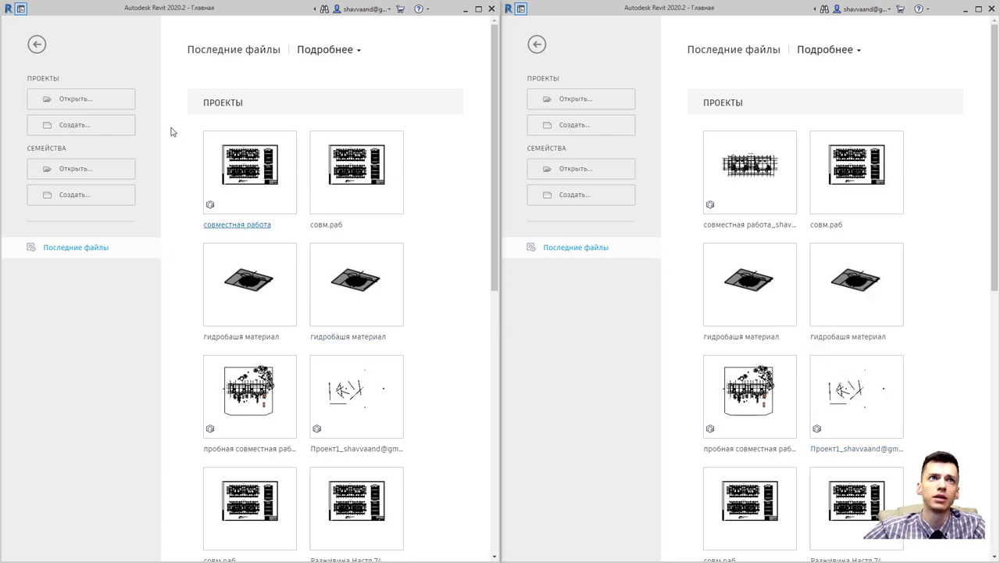
# In the left session, open совместная работа.rvt as a new local copy, replacing the existing one.
pyautogui.click(85, 99)
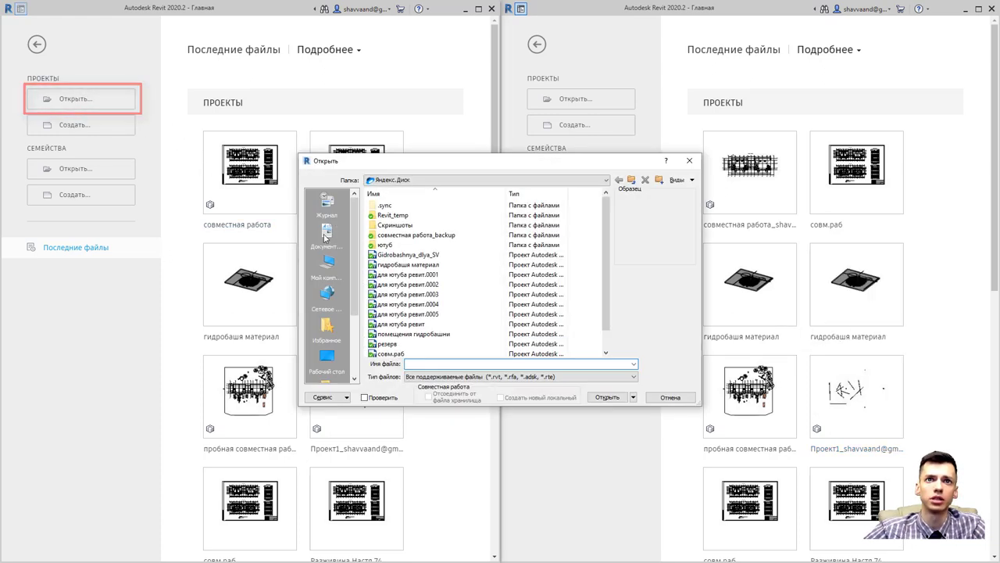
pyautogui.click(443, 344)
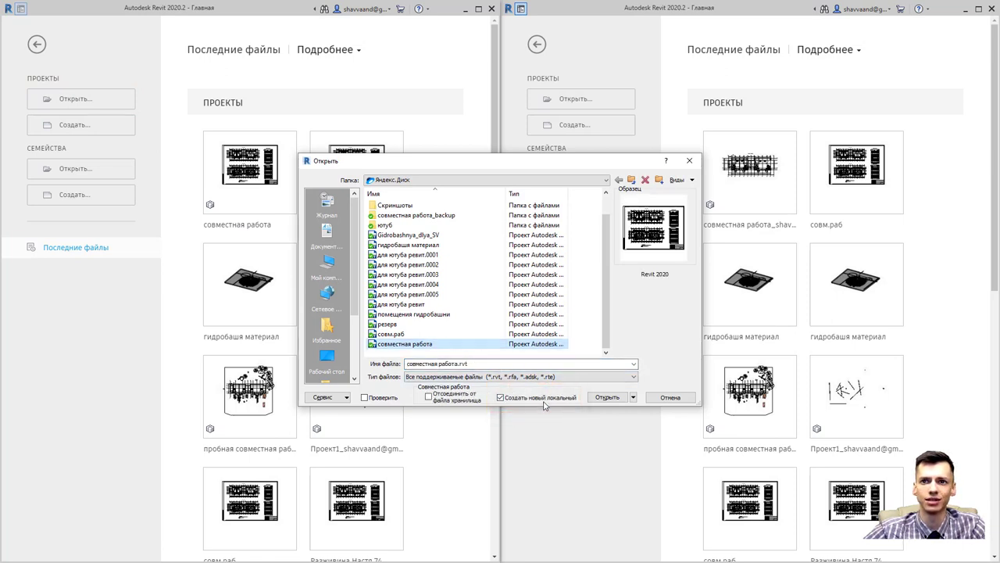
pyautogui.click(607, 397)
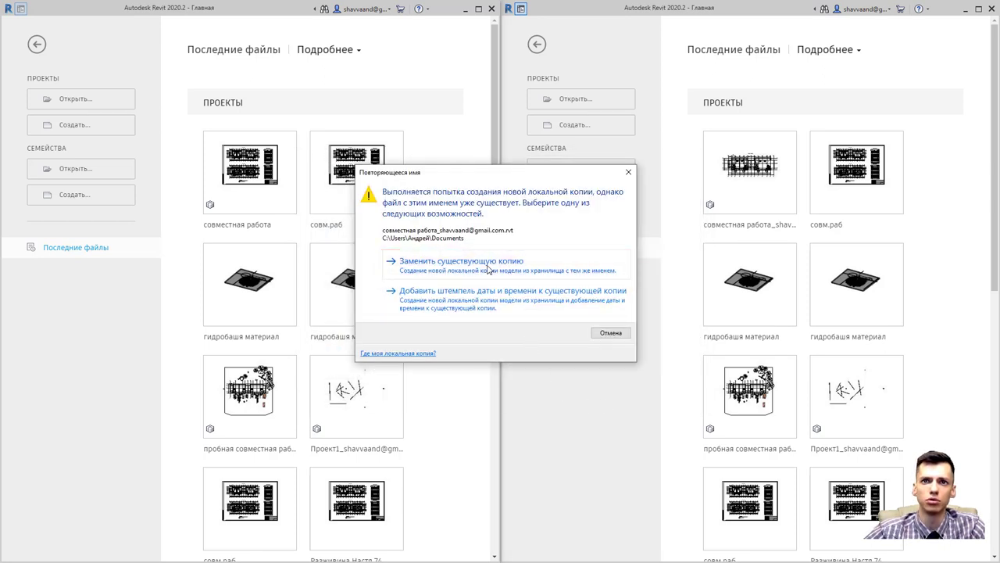
pyautogui.click(516, 271)
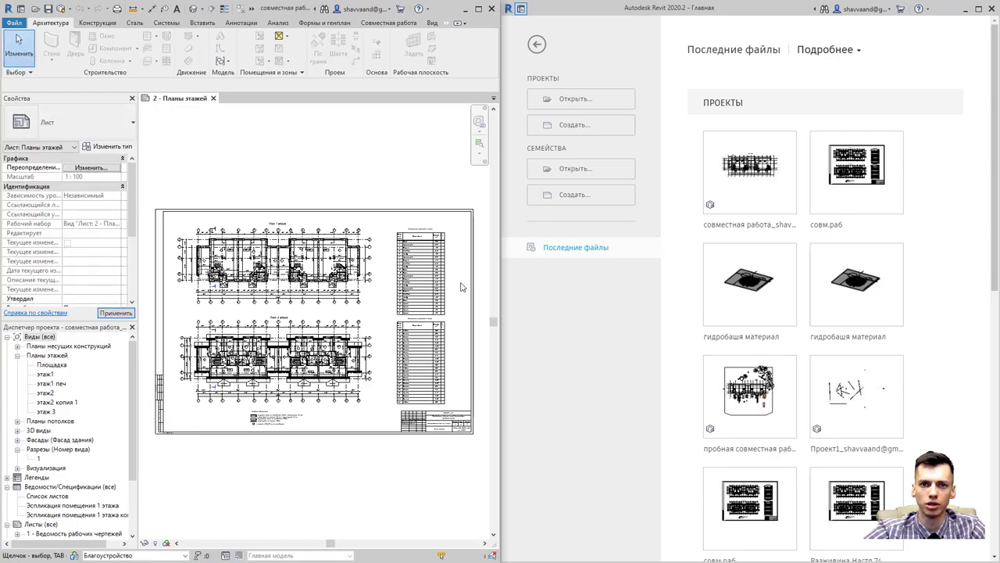
# In the right session, open совместная работа.rvt as a new local copy, replacing the existing one.
pyautogui.click(594, 102)
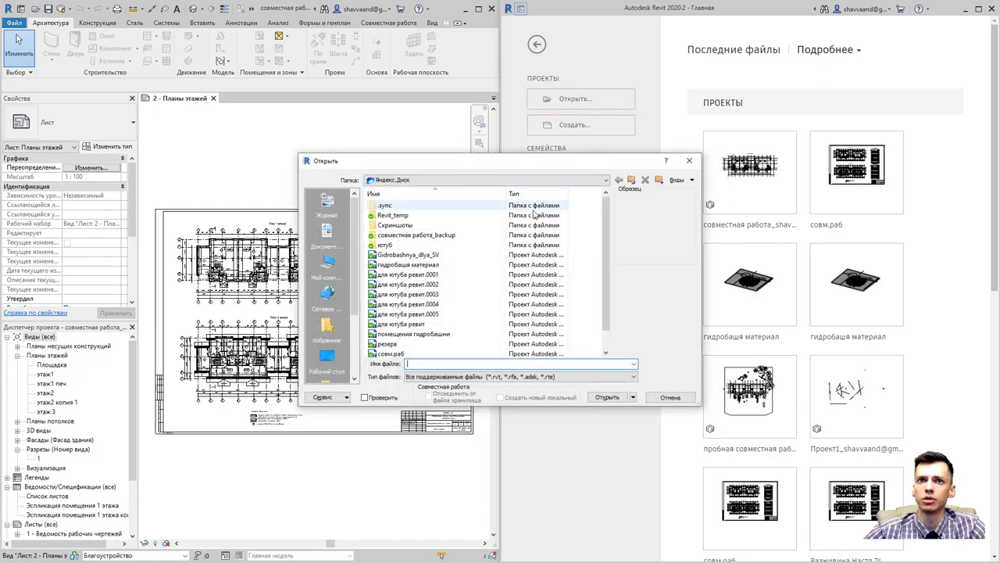
pyautogui.scroll(-1, 422, 242)
pyautogui.click(423, 345)
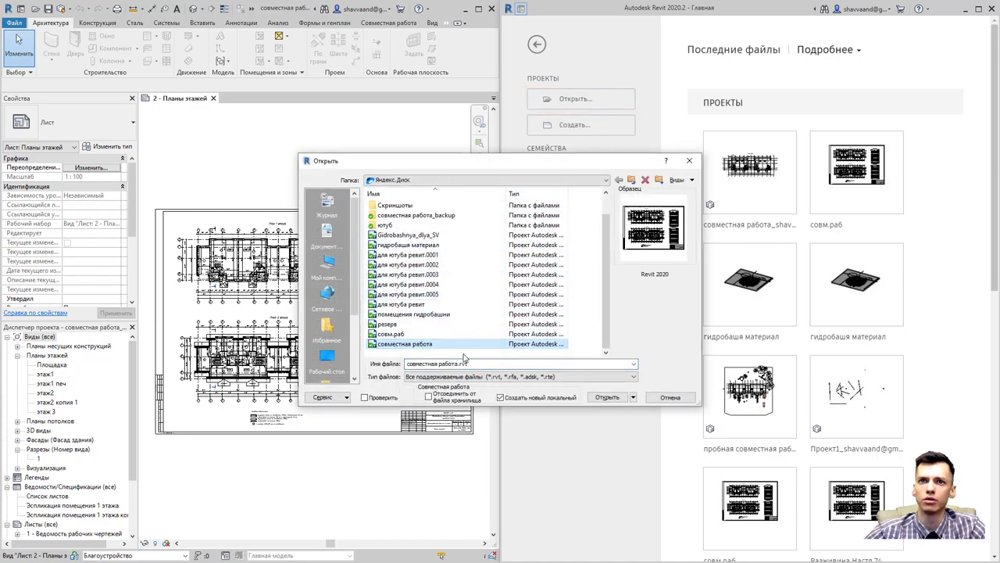
pyautogui.click(607, 398)
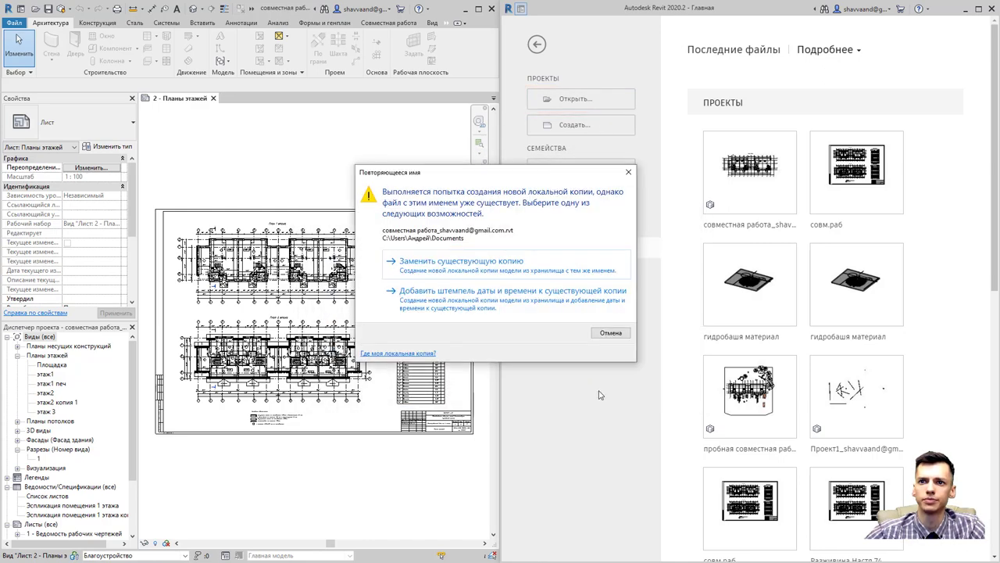
pyautogui.click(480, 268)
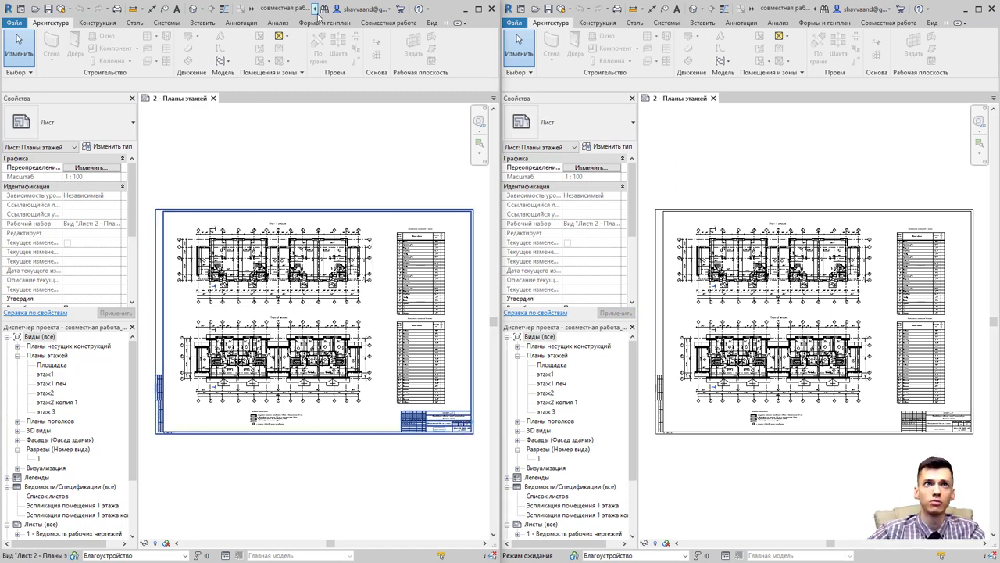
# Open floor plan этаж1 печ in both sessions and pan the left view toward gridline 13.
pyautogui.doubleClick(54, 383)
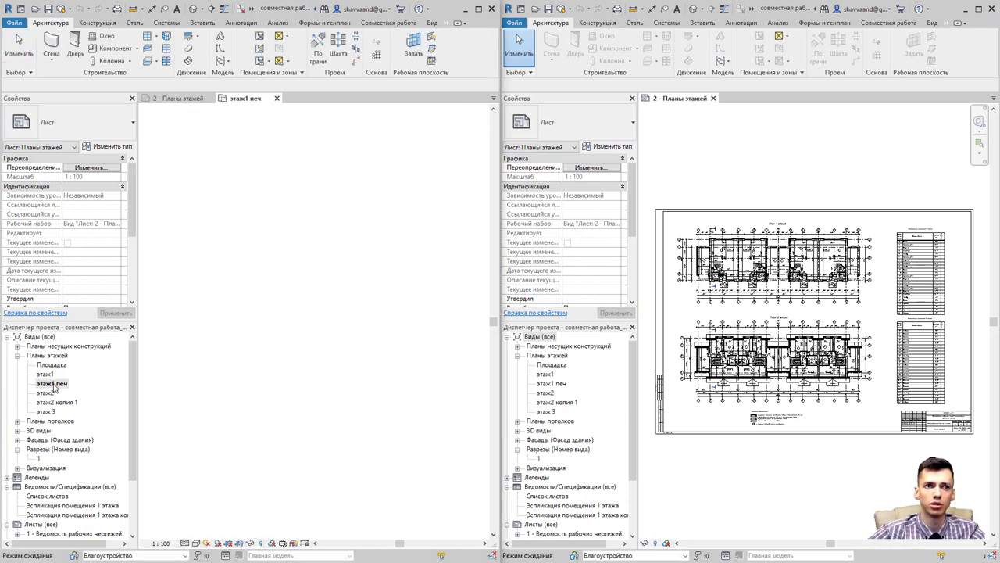
pyautogui.doubleClick(552, 383)
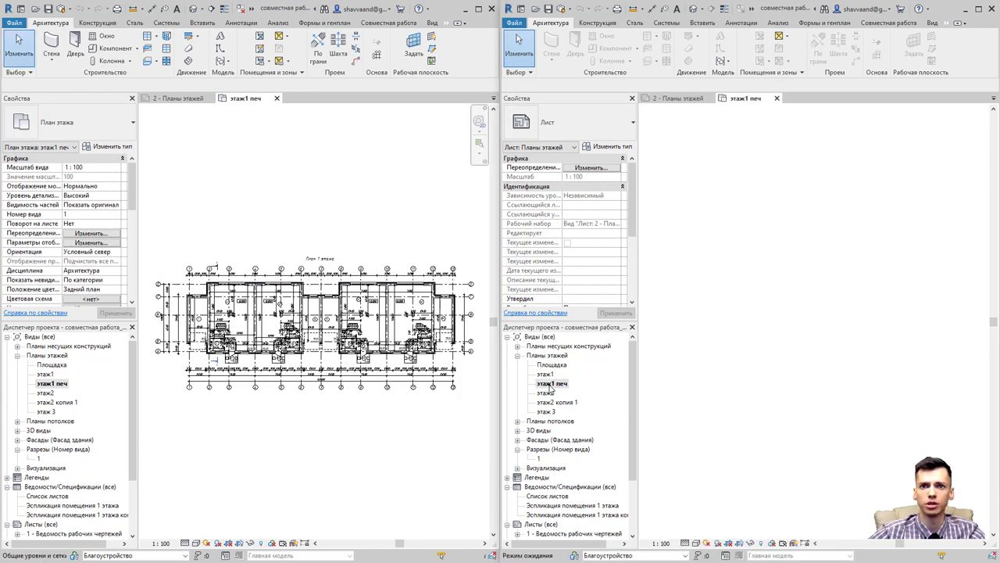
pyautogui.scroll(3, 409, 299)
pyautogui.scroll(3, 408, 299)
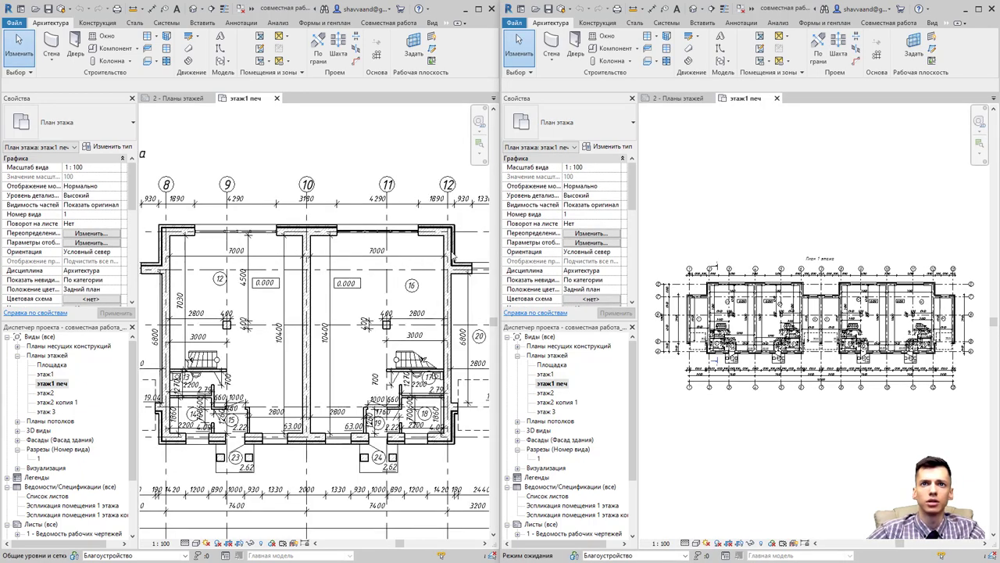
pyautogui.moveTo(451, 264); pyautogui.dragTo(388, 272, button='middle')
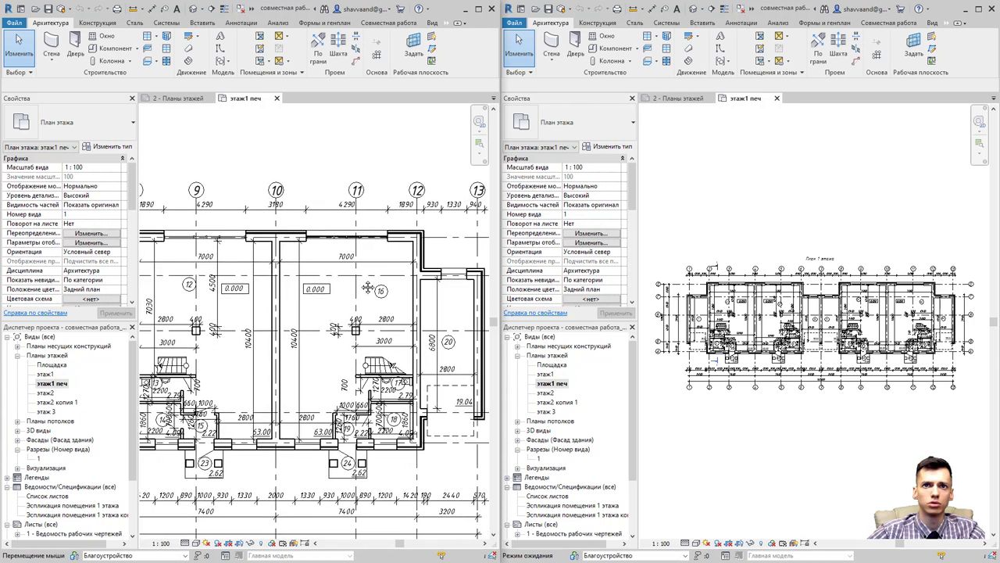
# Move the short wall near gridline 12 onto the Объект workset.
pyautogui.click(388, 272)
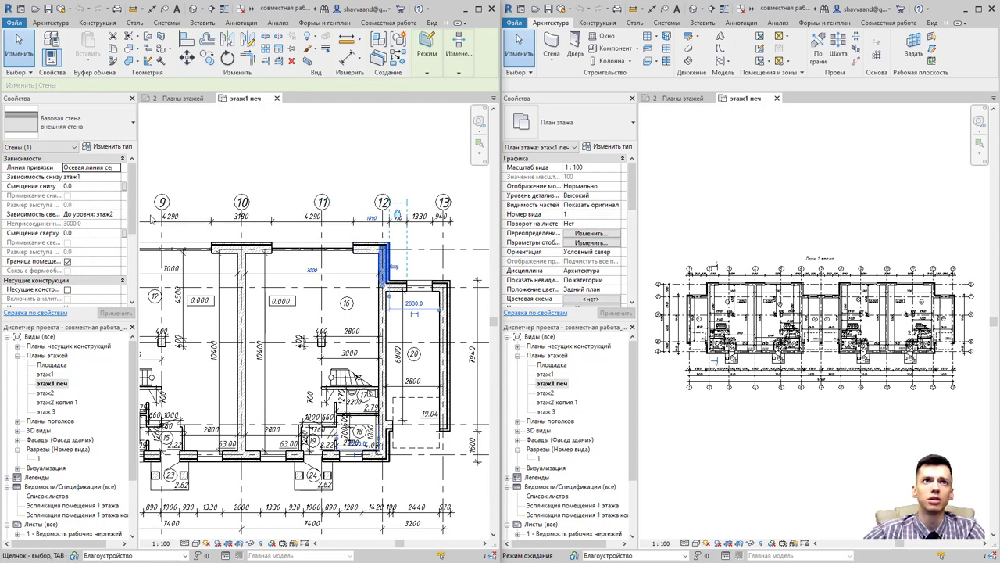
pyautogui.scroll(-1, 99, 280)
pyautogui.scroll(-3, 99, 280)
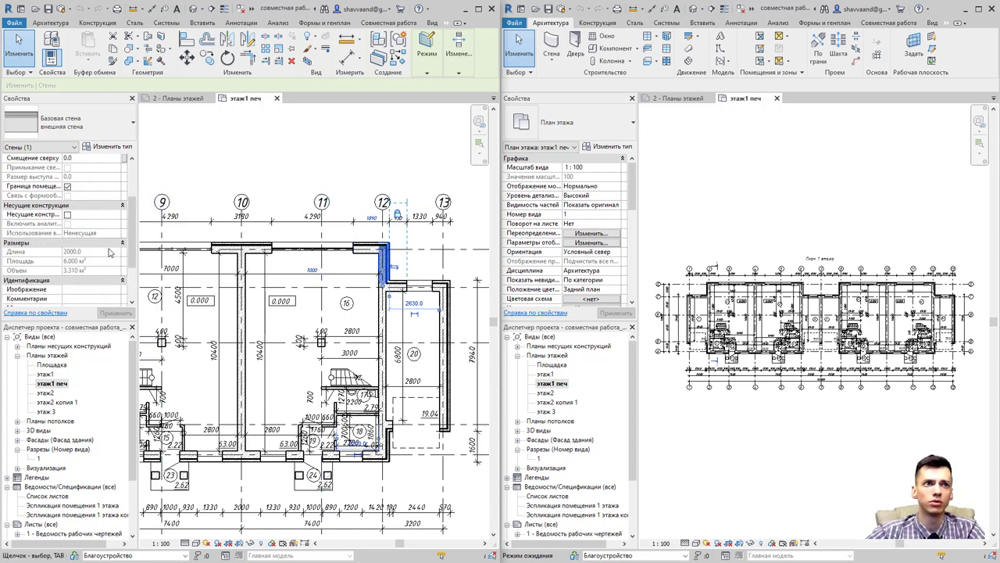
pyautogui.scroll(-3, 110, 253)
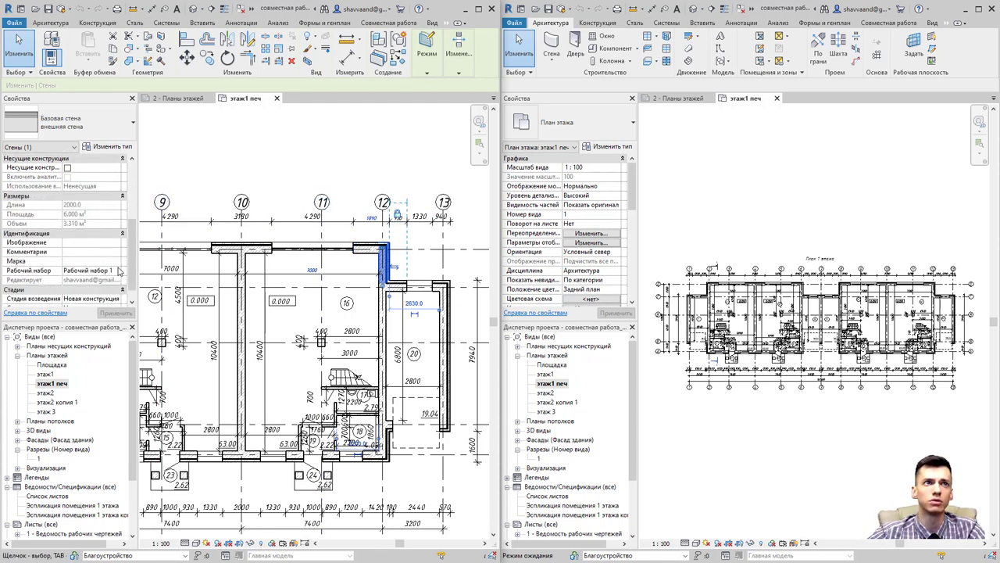
pyautogui.click(117, 271)
pyautogui.click(115, 270)
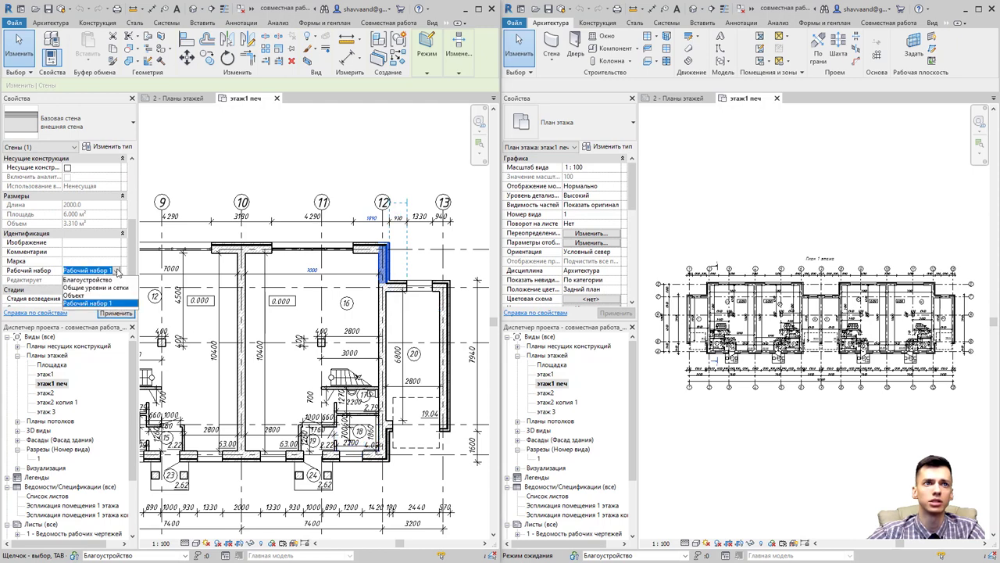
pyautogui.click(78, 294)
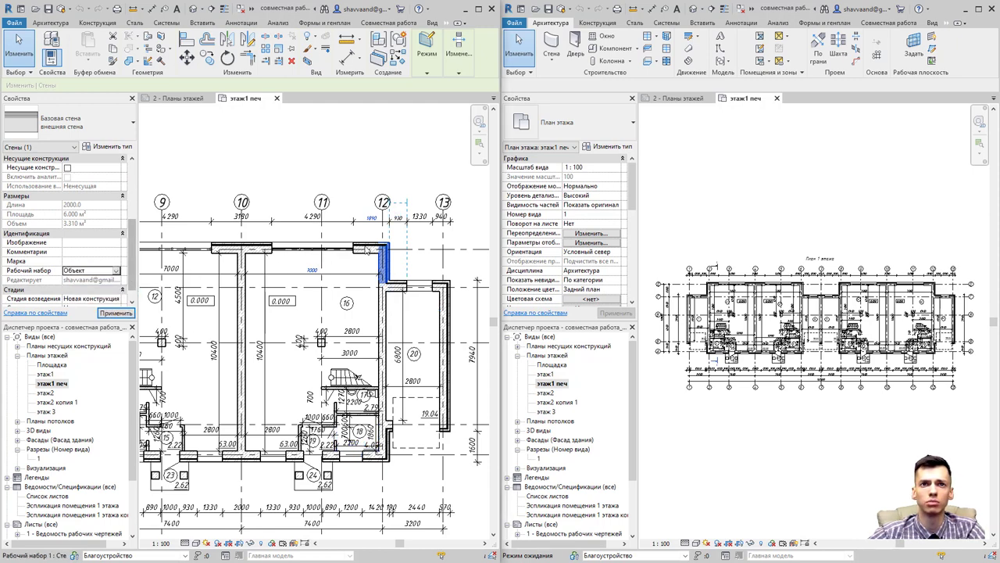
# Also put the horizontal wall segment near grid 12 on Объект, then deselect and zoom in.
pyautogui.click(364, 249)
pyautogui.click(185, 250)
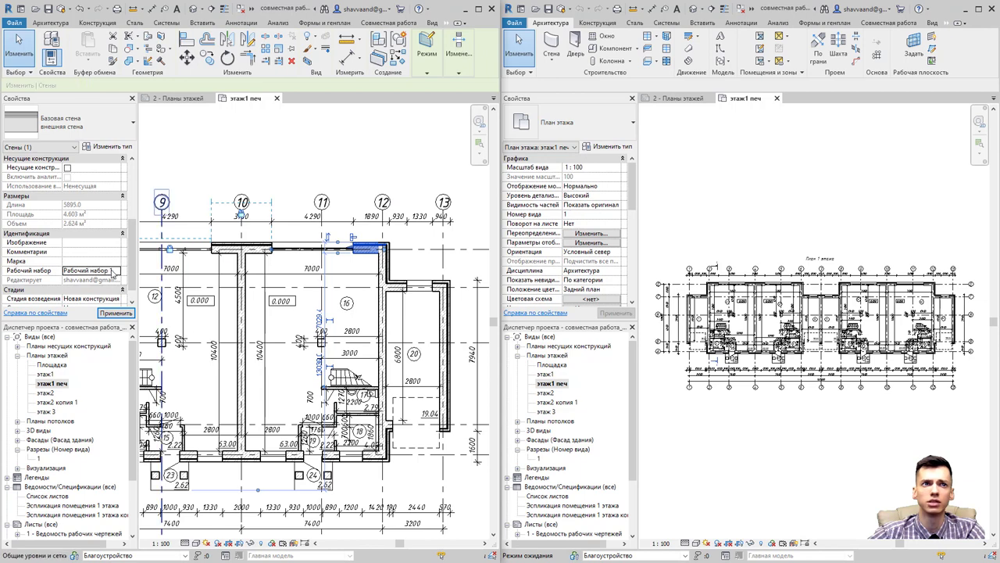
pyautogui.click(116, 270)
pyautogui.click(81, 295)
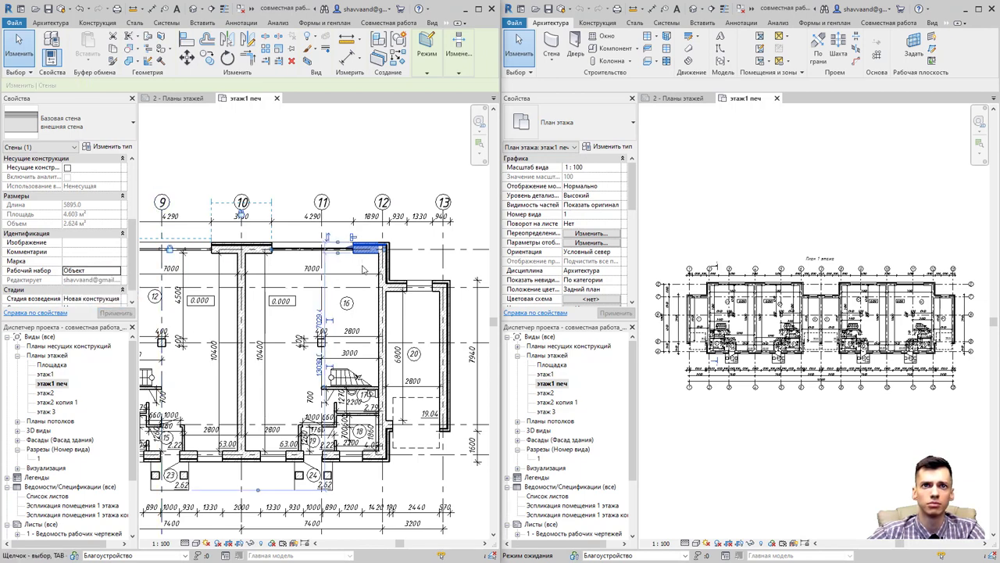
pyautogui.press('Escape')
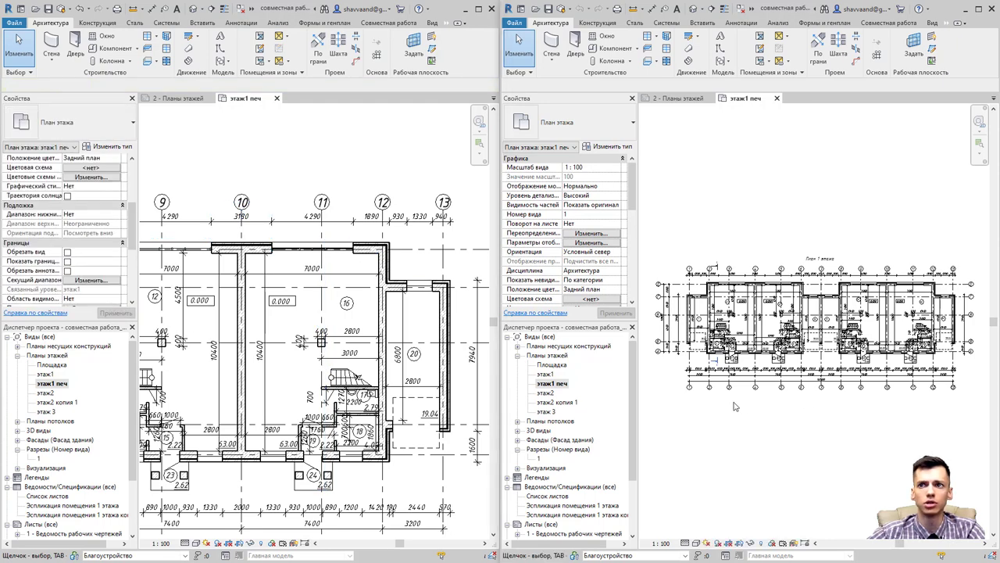
pyautogui.scroll(1, 762, 406)
pyautogui.scroll(1, 758, 391)
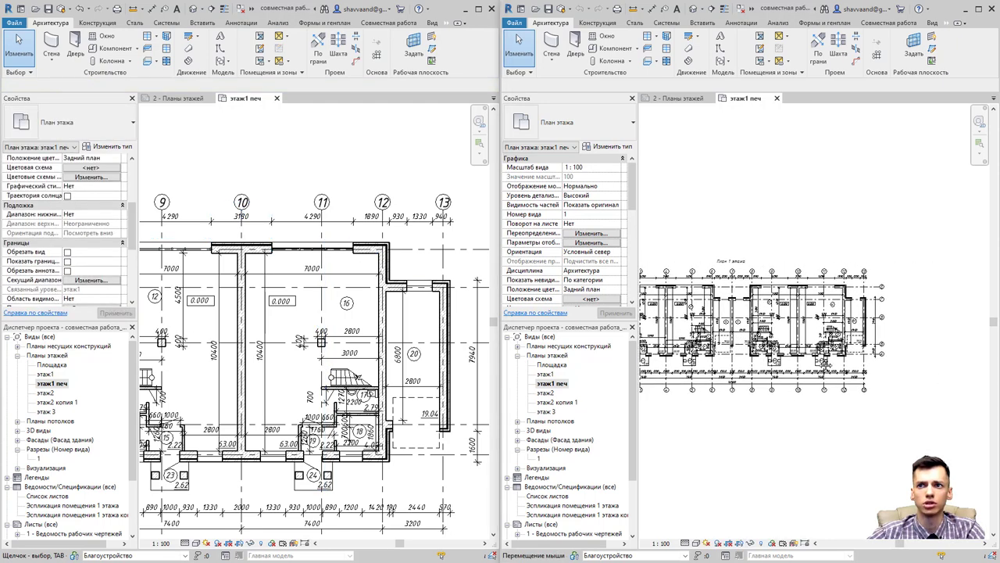
pyautogui.scroll(1, 742, 336)
pyautogui.scroll(1, 739, 313)
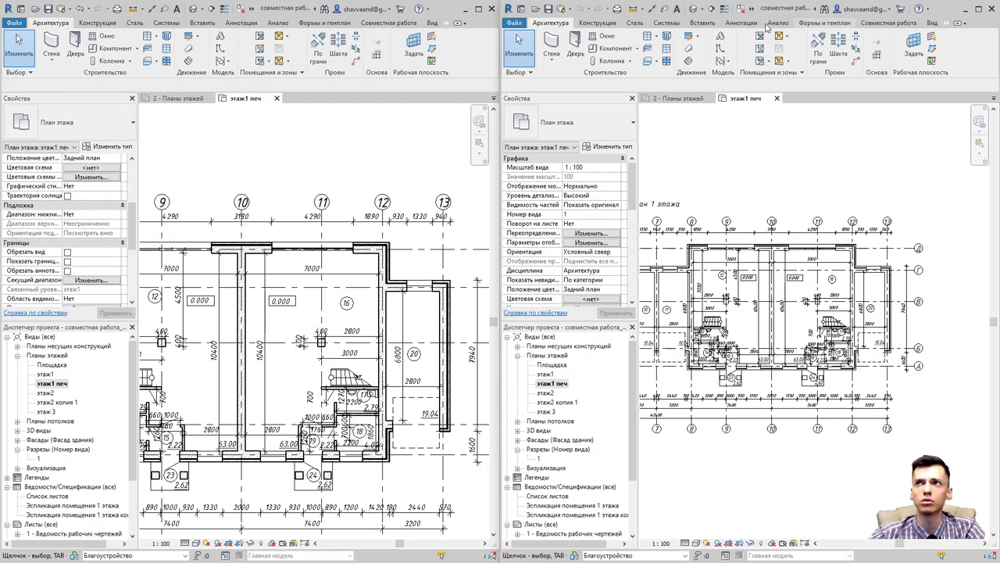
# In the second session, create the workset Окна,двери and make it the active workset.
pyautogui.click(877, 25)
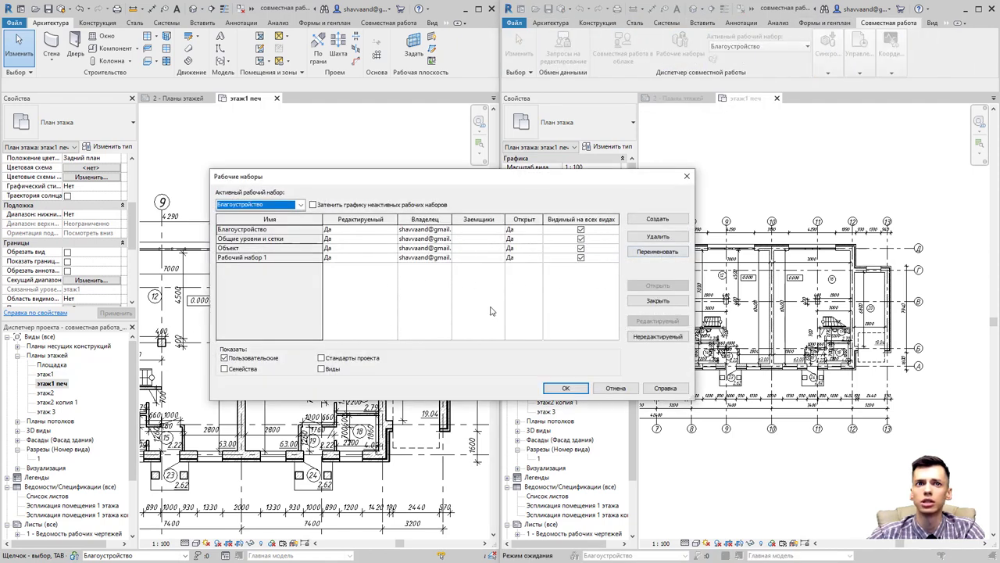
pyautogui.click(648, 222)
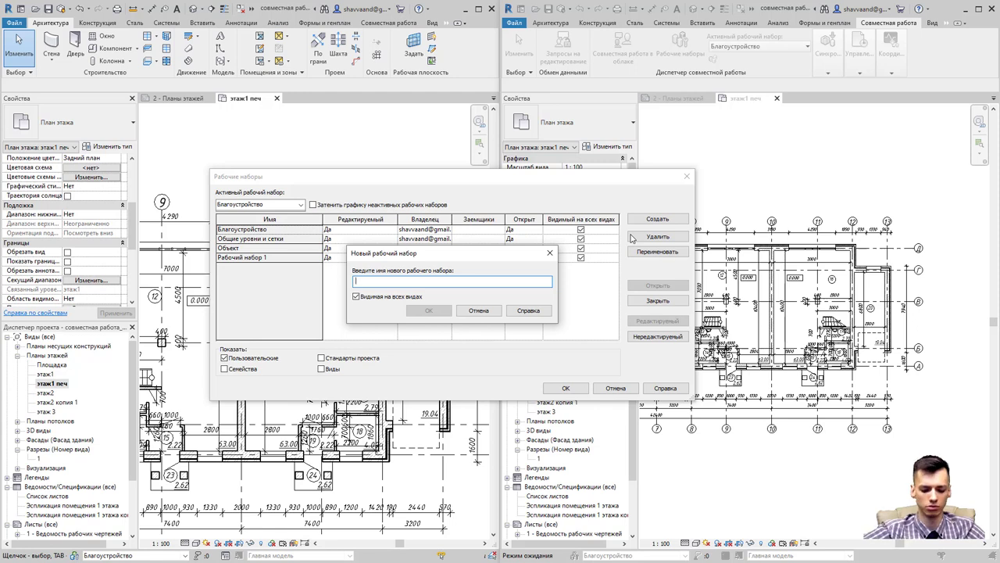
pyautogui.write('Окна,двери')
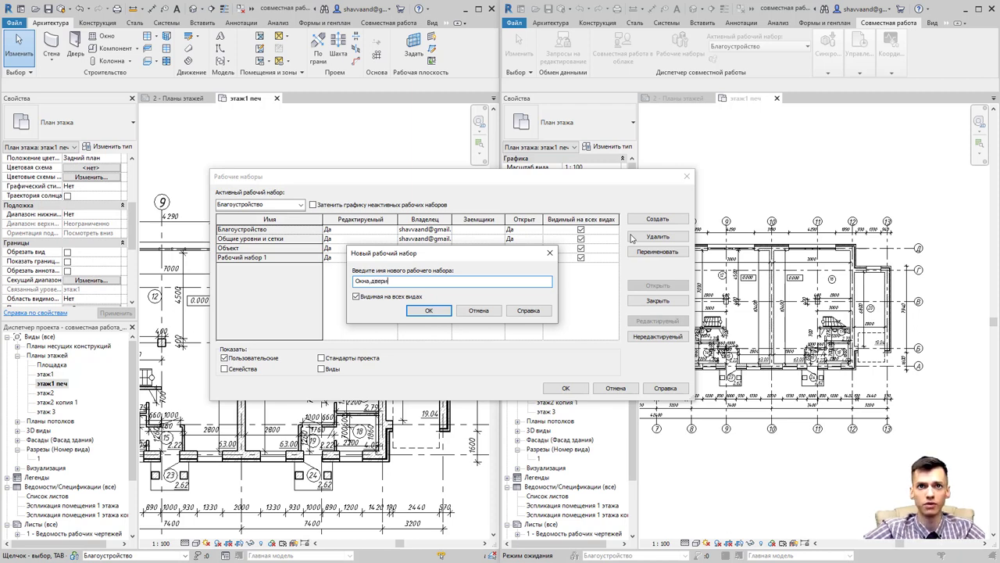
pyautogui.press('Return')
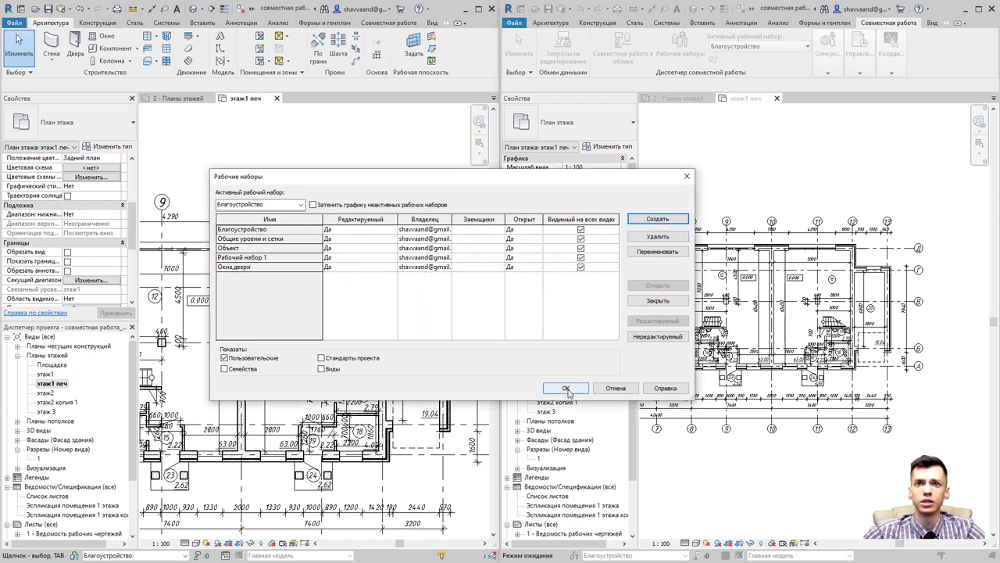
pyautogui.click(570, 391)
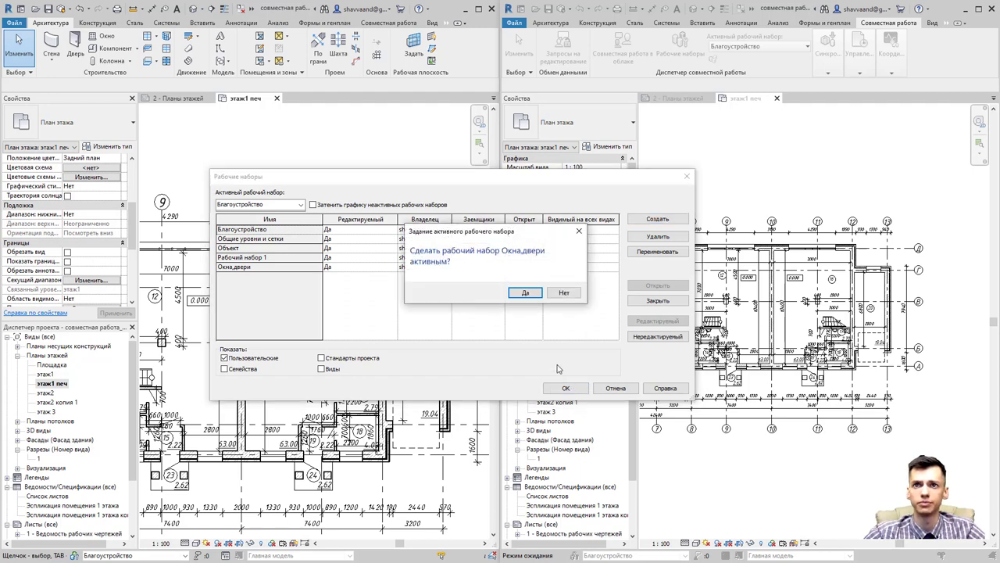
pyautogui.click(525, 296)
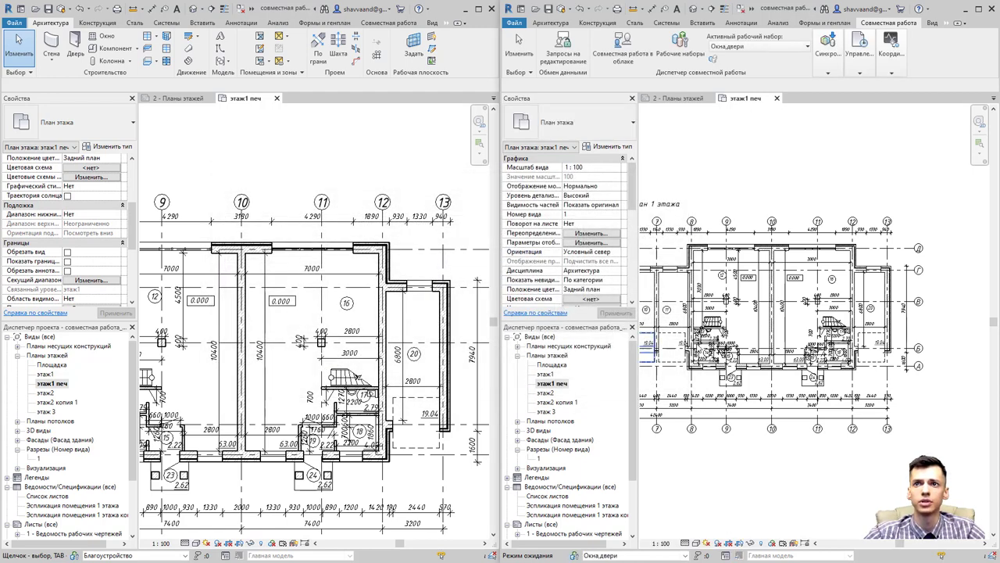
# Pan to the bay east of grid 12 and delete its east exterior wall.
pyautogui.scroll(5, 826, 376)
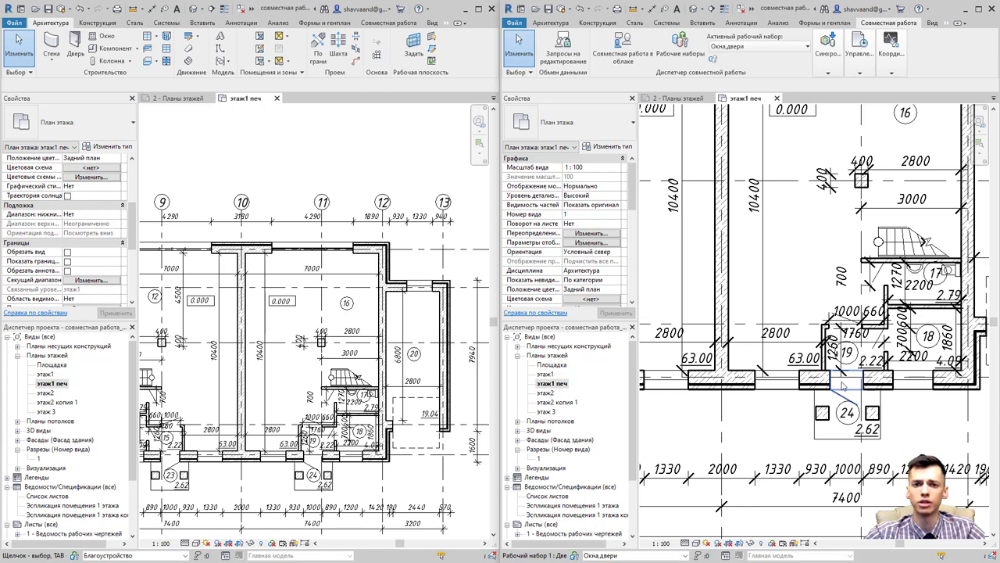
pyautogui.moveTo(843, 379)
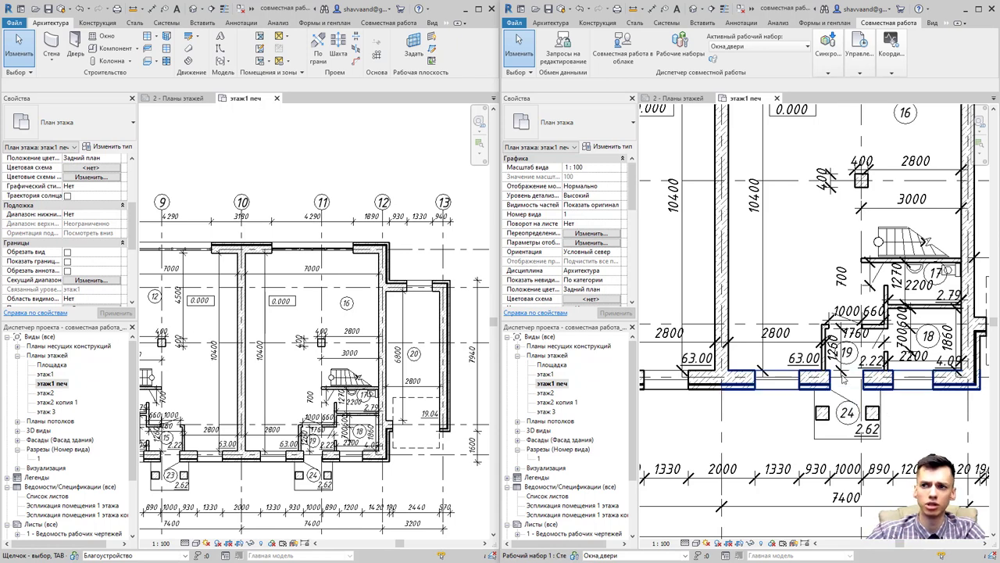
pyautogui.click(844, 396)
pyautogui.moveTo(844, 397); pyautogui.dragTo(783, 395, button='middle')
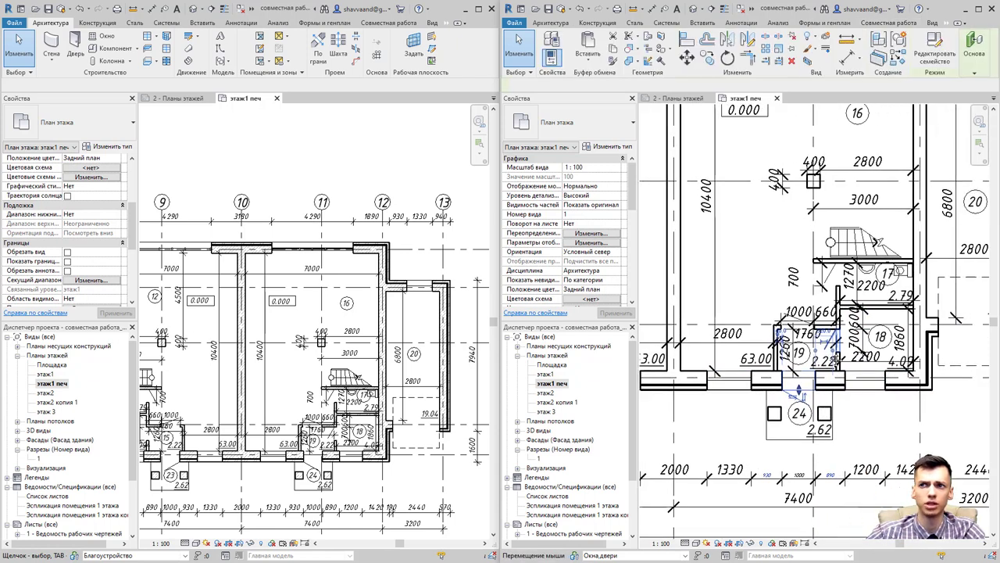
pyautogui.scroll(-2, 785, 391)
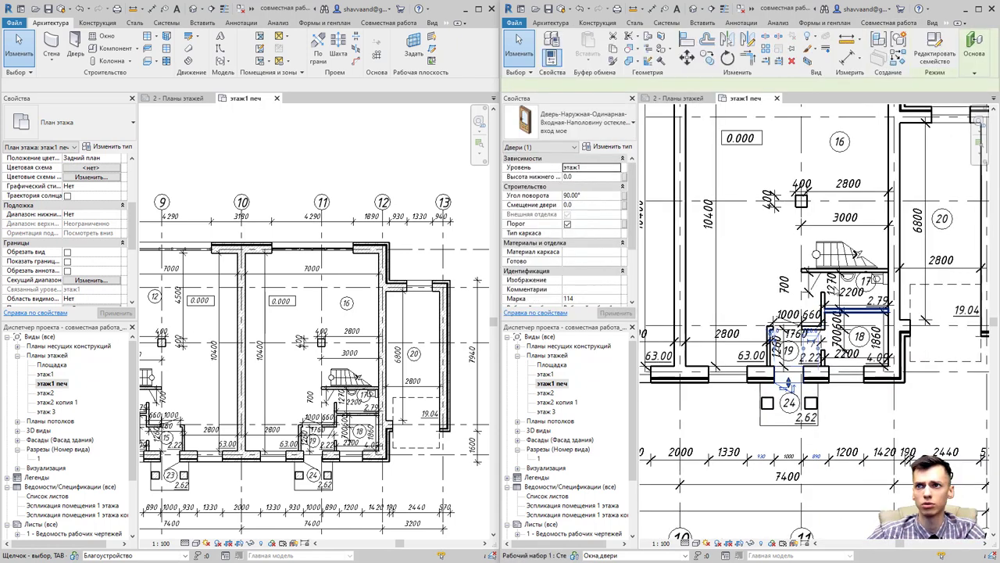
pyautogui.moveTo(784, 391)
pyautogui.mouseDown(button='middle')
pyautogui.moveTo(728, 484)
pyautogui.moveTo(724, 451)
pyautogui.mouseUp(button='middle')
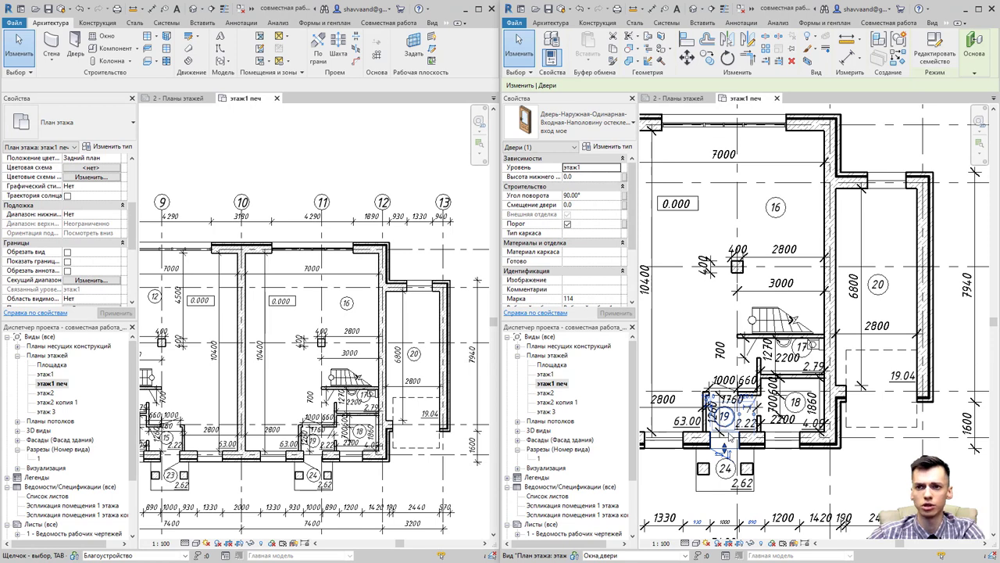
pyautogui.press('Escape')
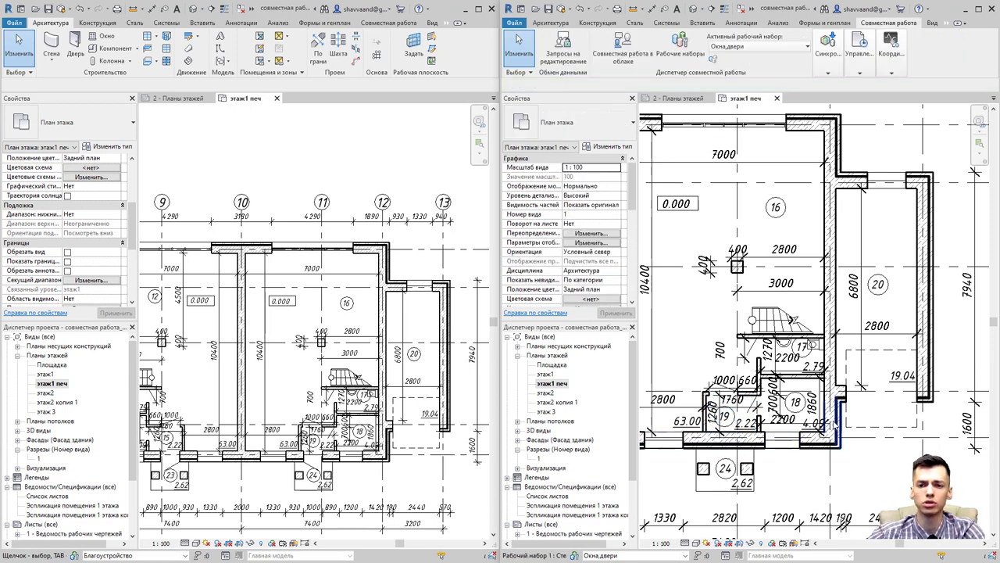
pyautogui.moveTo(443, 356)
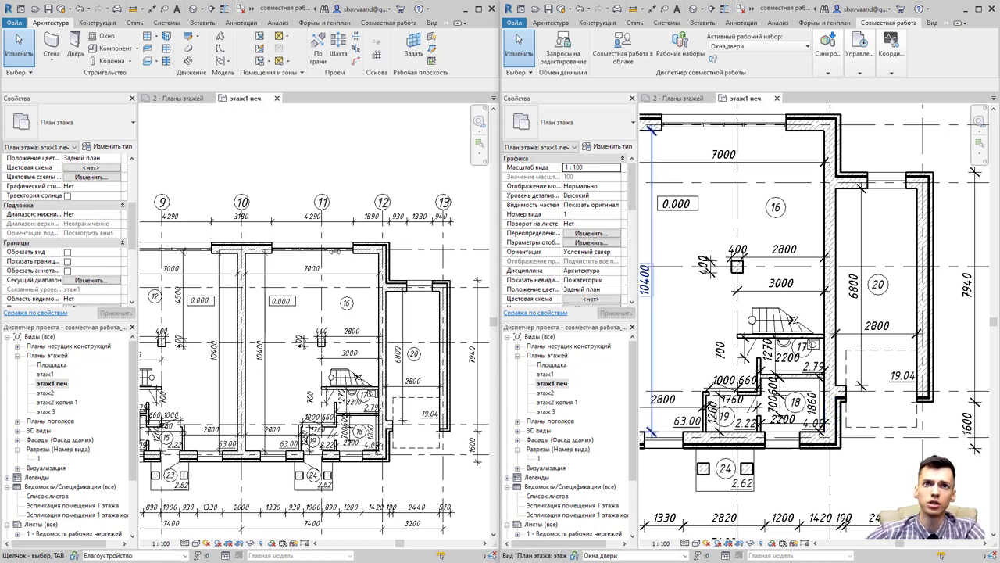
pyautogui.click(440, 308)
pyautogui.press('Delete')
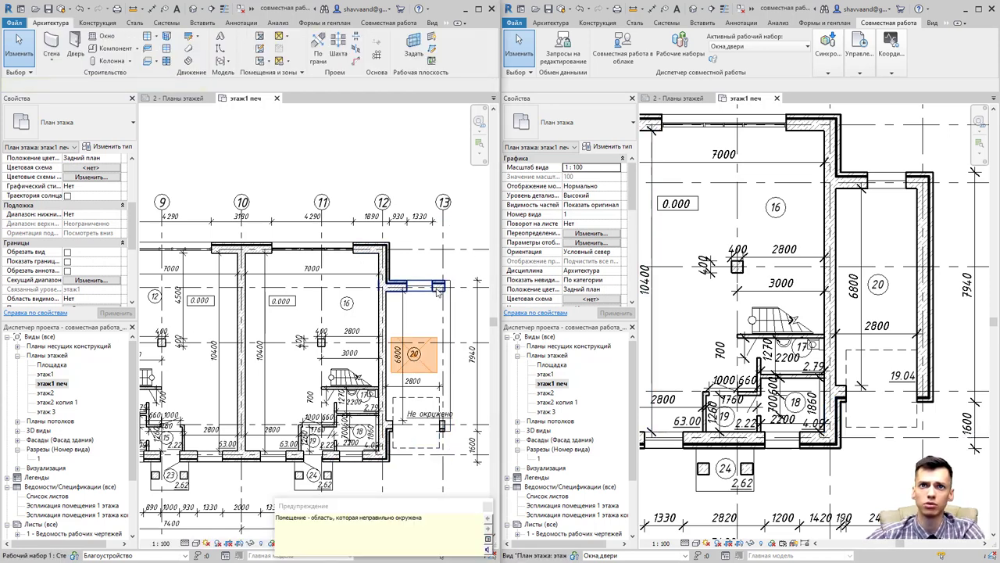
# Delete room 20 and the leftover unenclosed rooms and elements in that bay.
pyautogui.click(416, 356)
pyautogui.press('Delete')
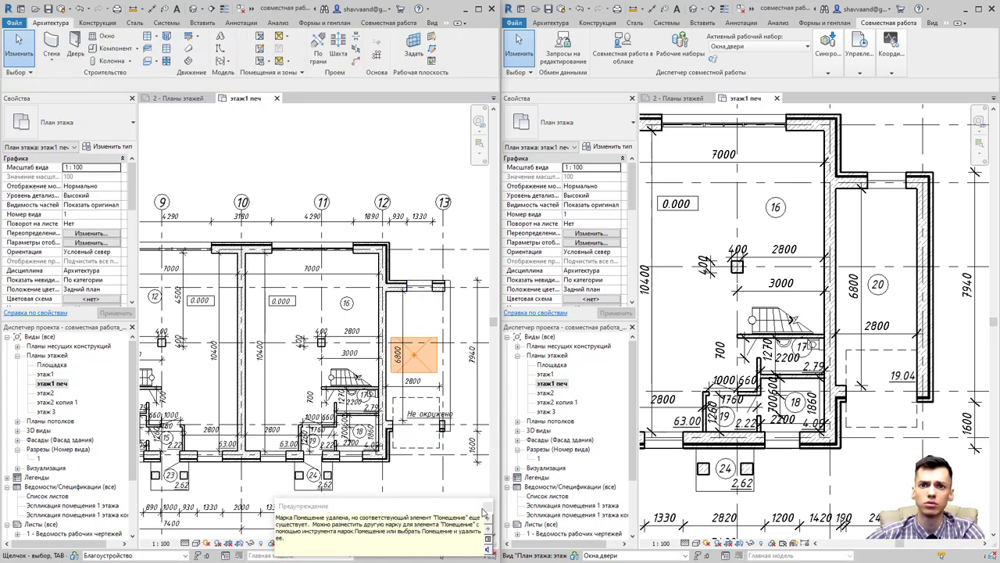
pyautogui.click(426, 414)
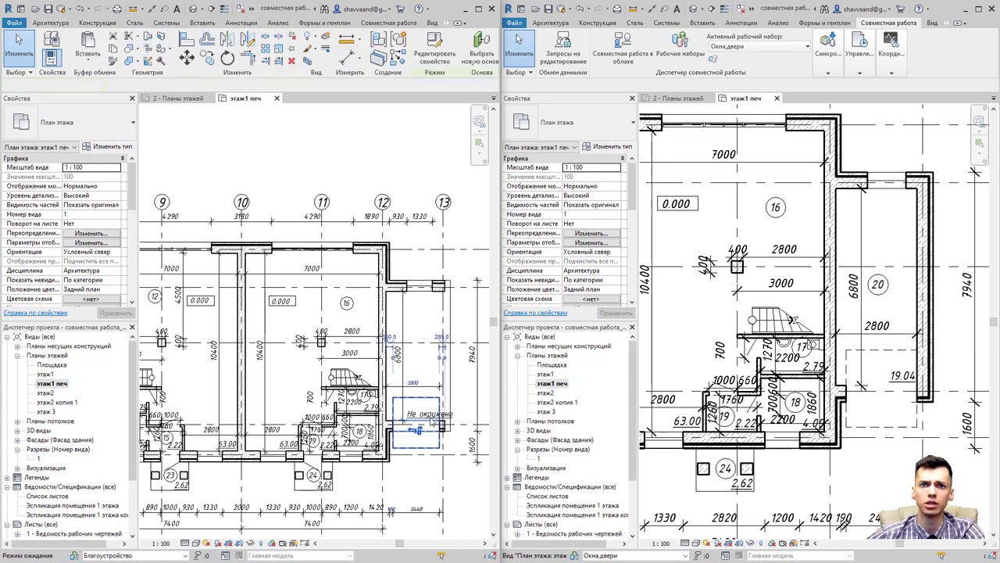
pyautogui.press('Delete')
pyautogui.click(434, 429)
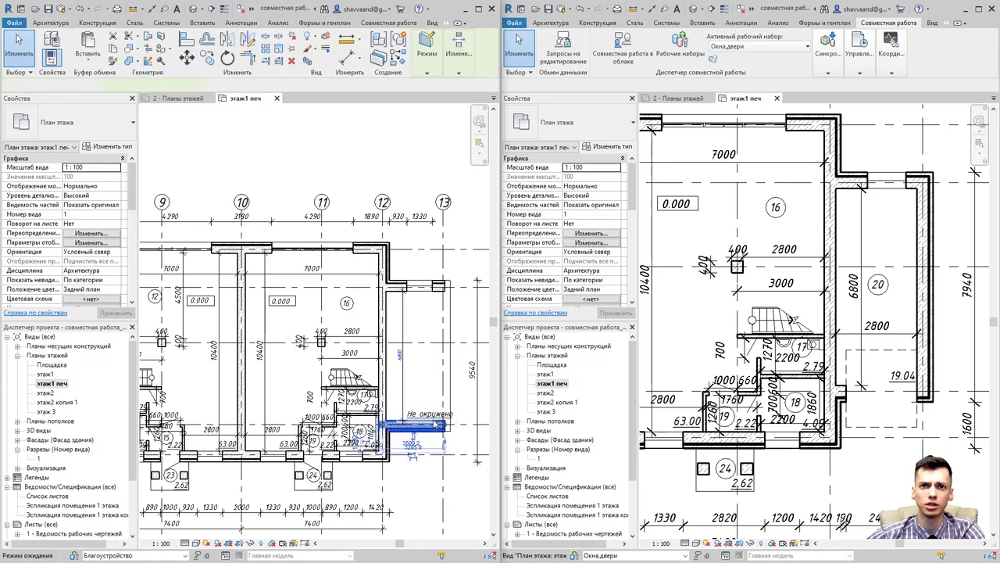
pyautogui.press('Delete')
pyautogui.click(439, 413)
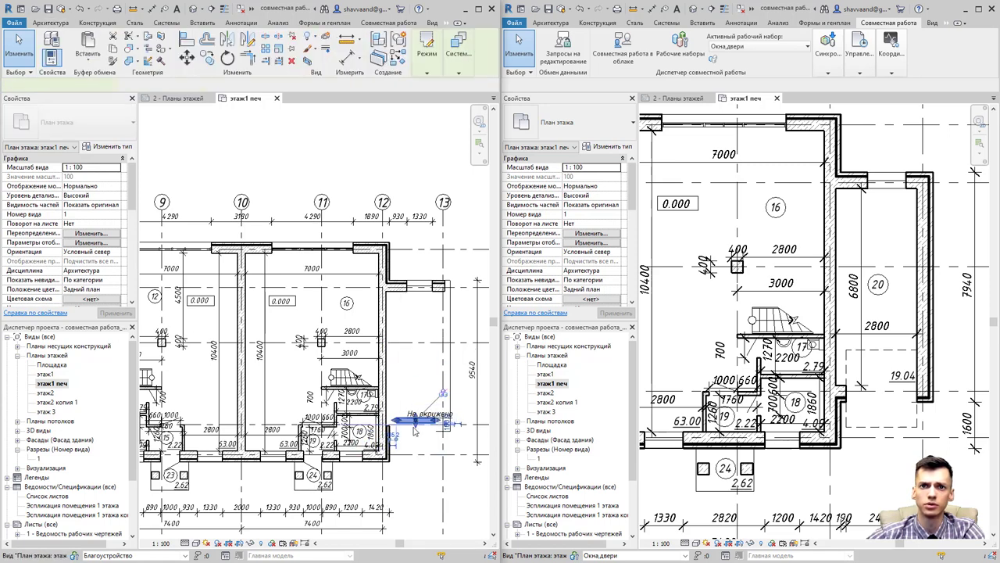
pyautogui.press('Delete')
pyautogui.click(415, 355)
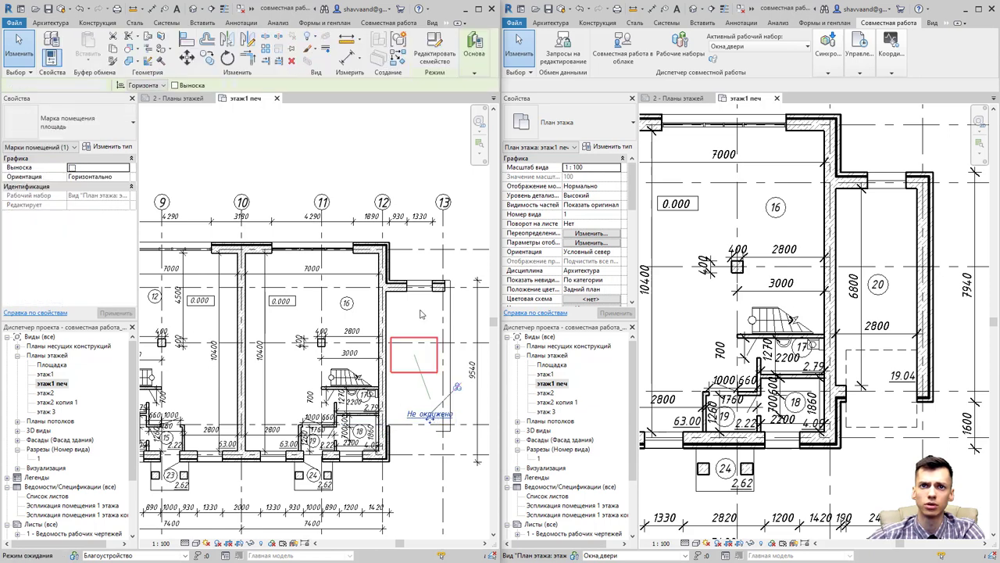
pyautogui.press('Delete')
pyautogui.click(417, 360)
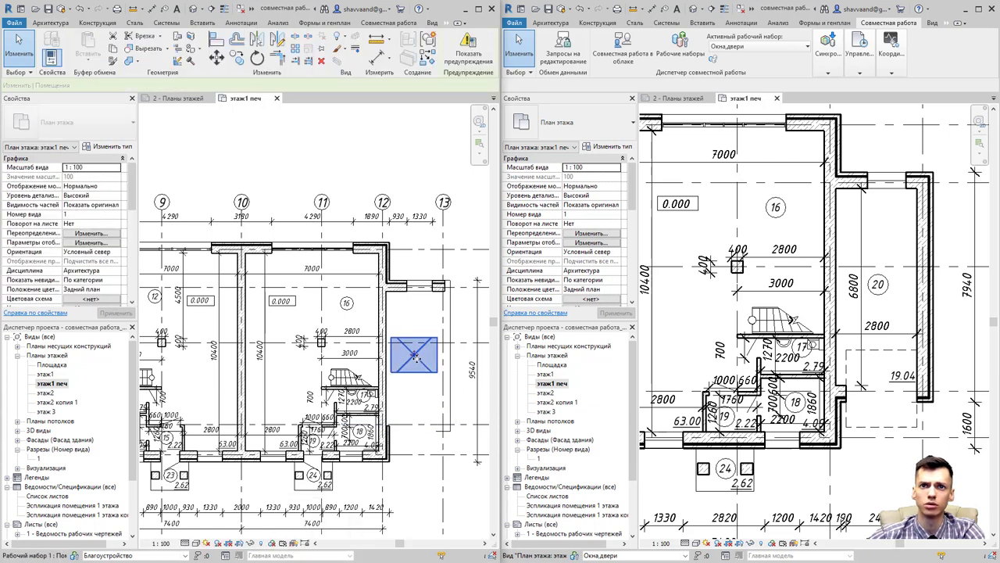
pyautogui.press('Delete')
# Delete the window at grid 13 and select the wall along grid 12.
pyautogui.click(438, 287)
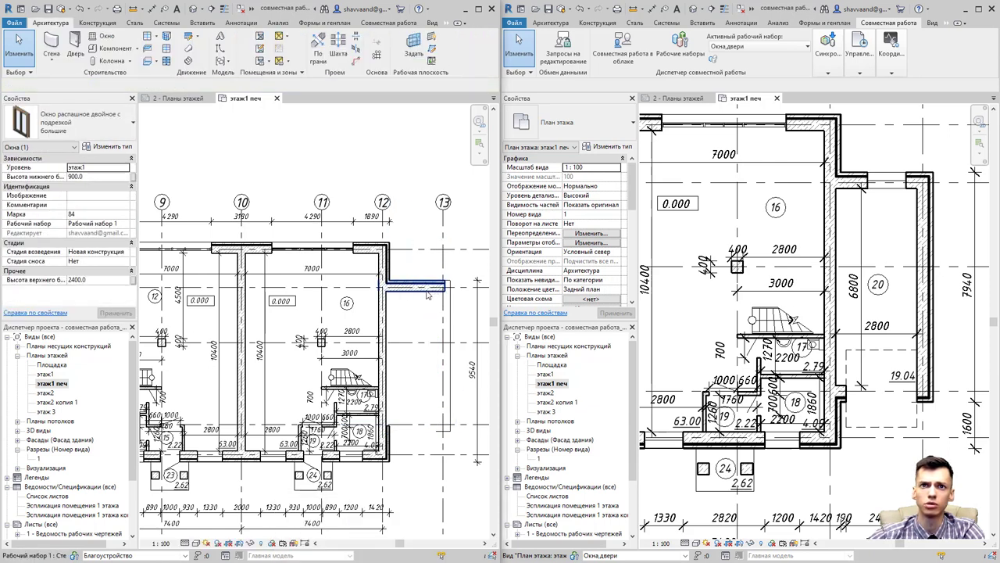
pyautogui.press('Delete')
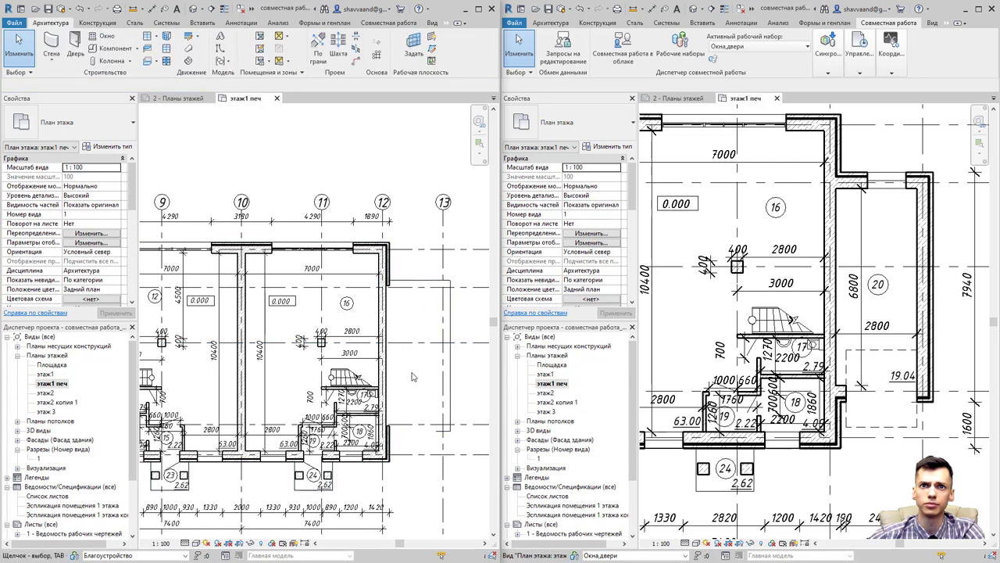
pyautogui.click(383, 322)
pyautogui.click(382, 323)
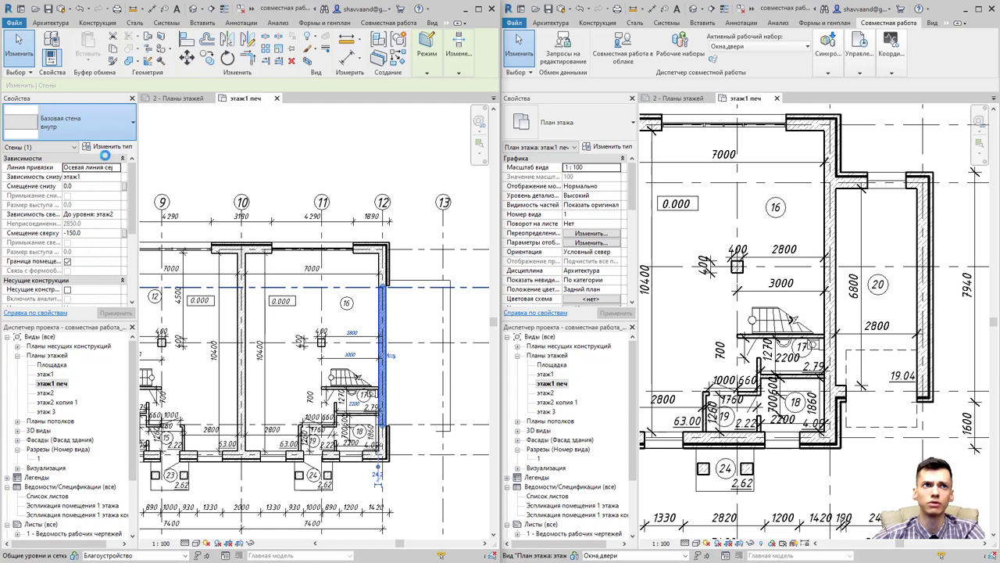
# Change the grid 12 wall from внутр to the Базовая стена : внешняя стена type.
pyautogui.click(97, 132)
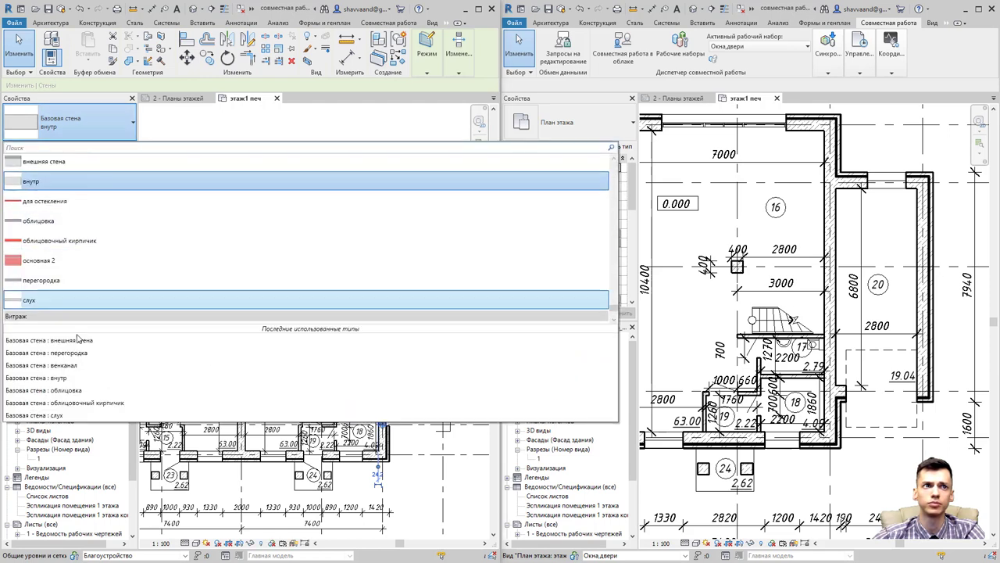
pyautogui.click(100, 344)
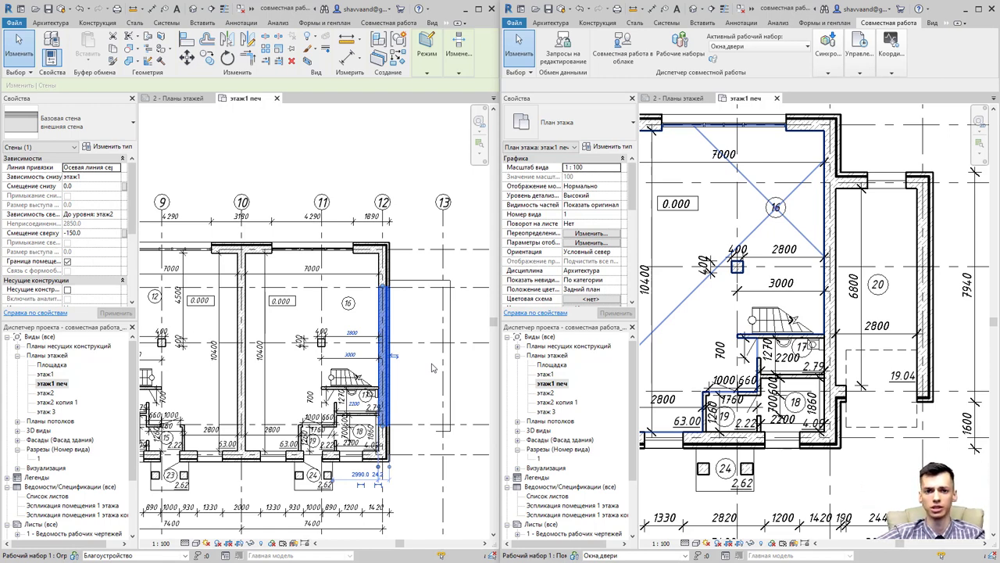
pyautogui.click(827, 72)
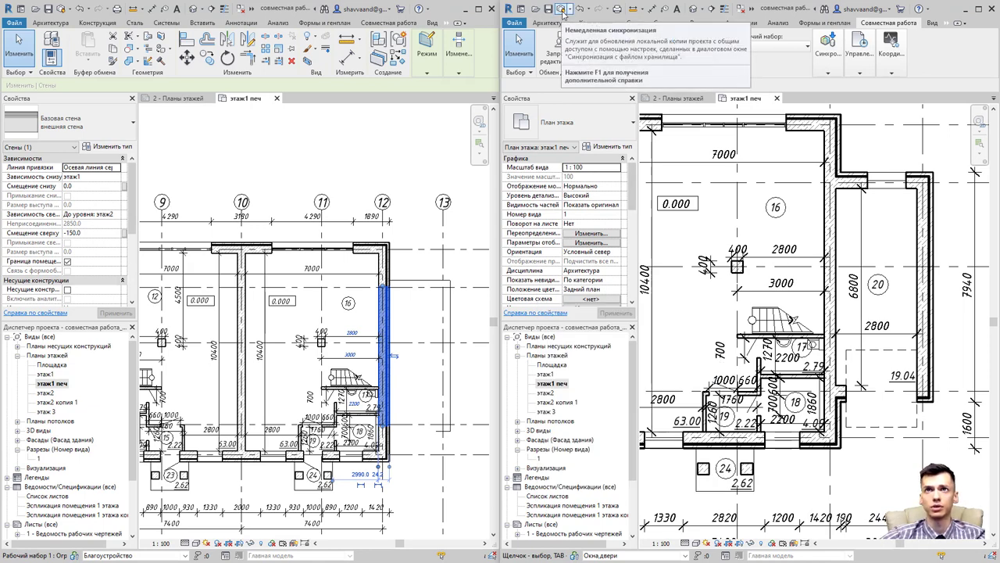
# Synchronize the right session with the central model immediately.
pyautogui.click(828, 72)
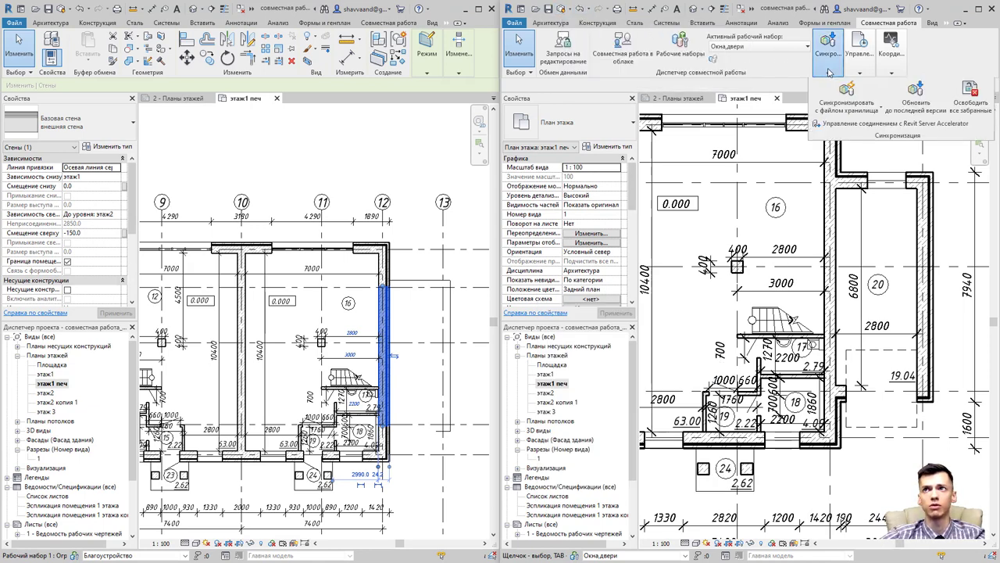
pyautogui.click(841, 116)
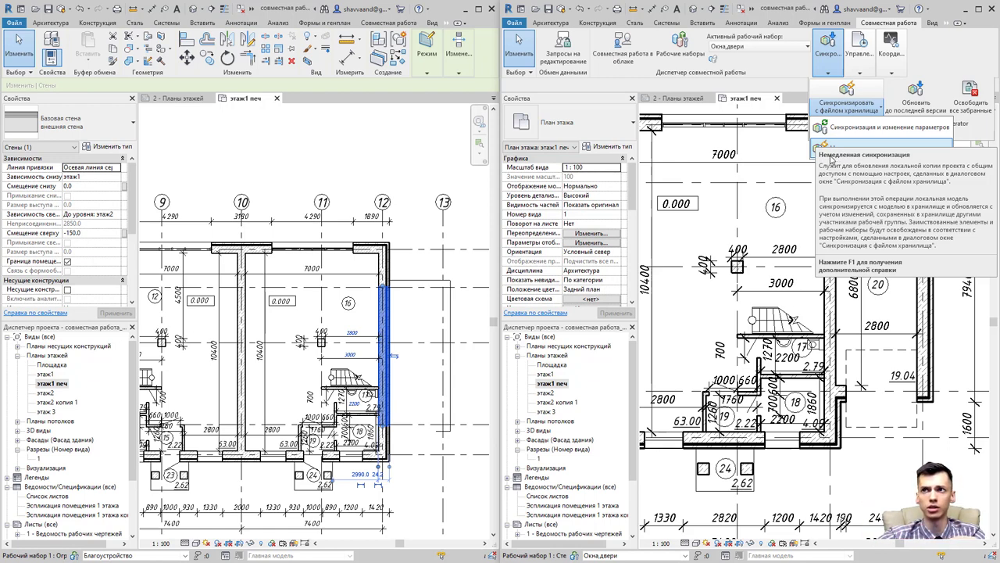
pyautogui.click(846, 161)
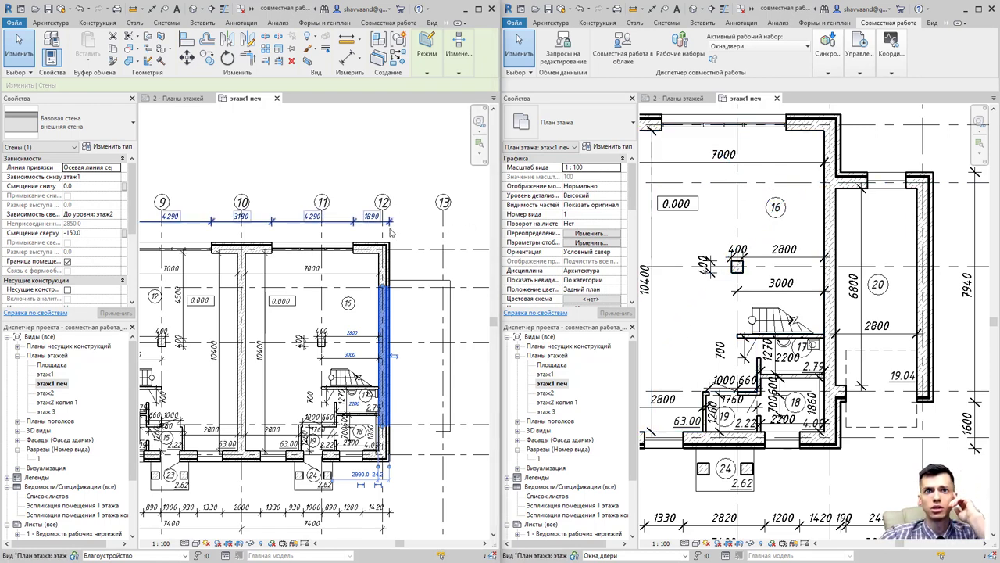
# Shift the left plan view and bring up its Совместная работа collaboration tools.
pyautogui.moveTo(391, 232); pyautogui.dragTo(427, 240, button='middle')
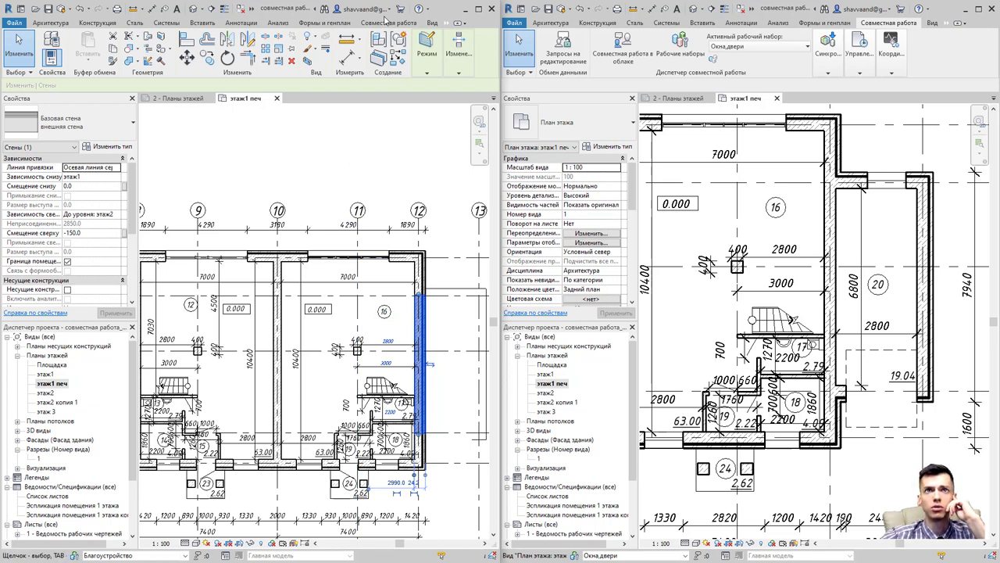
pyautogui.click(387, 22)
pyautogui.click(336, 71)
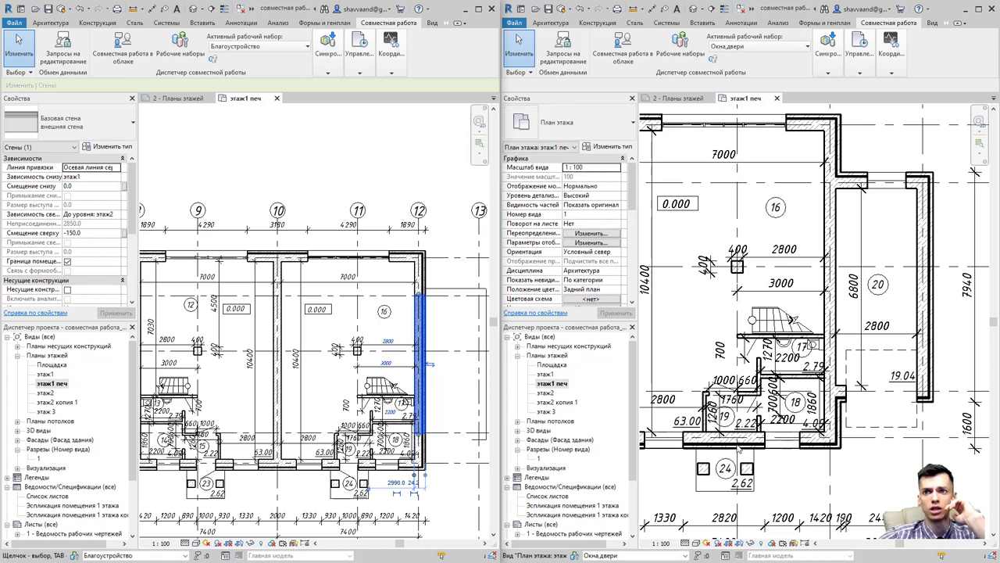
# Synchronize the left session with the central model using Немедленная синхронизация.
pyautogui.click(328, 73)
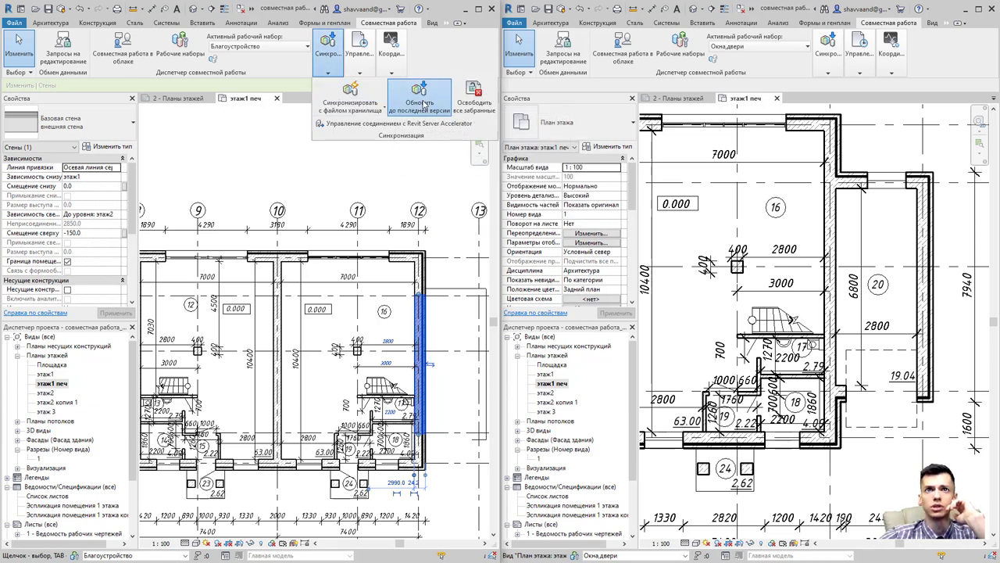
pyautogui.click(419, 98)
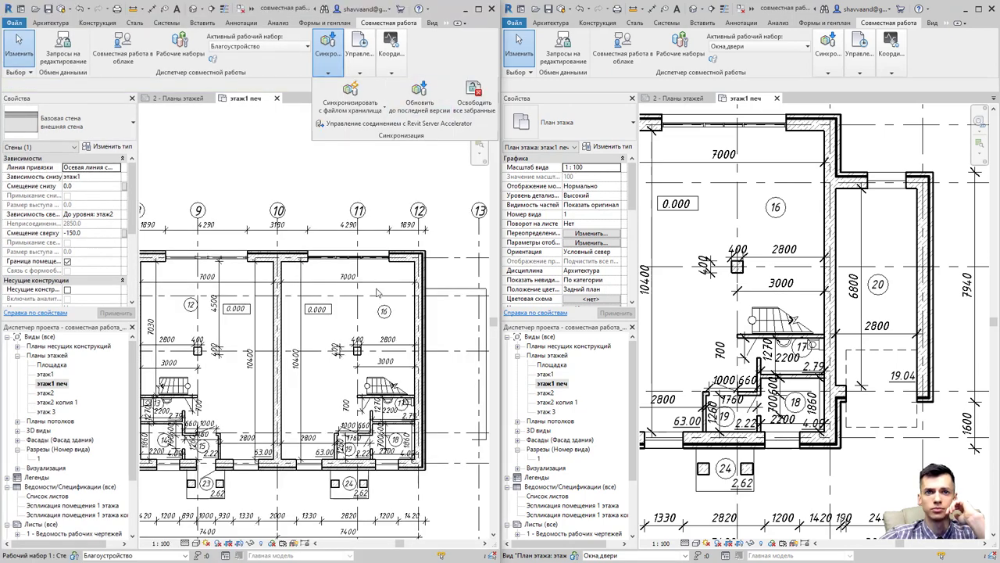
pyautogui.scroll(3, 369, 458)
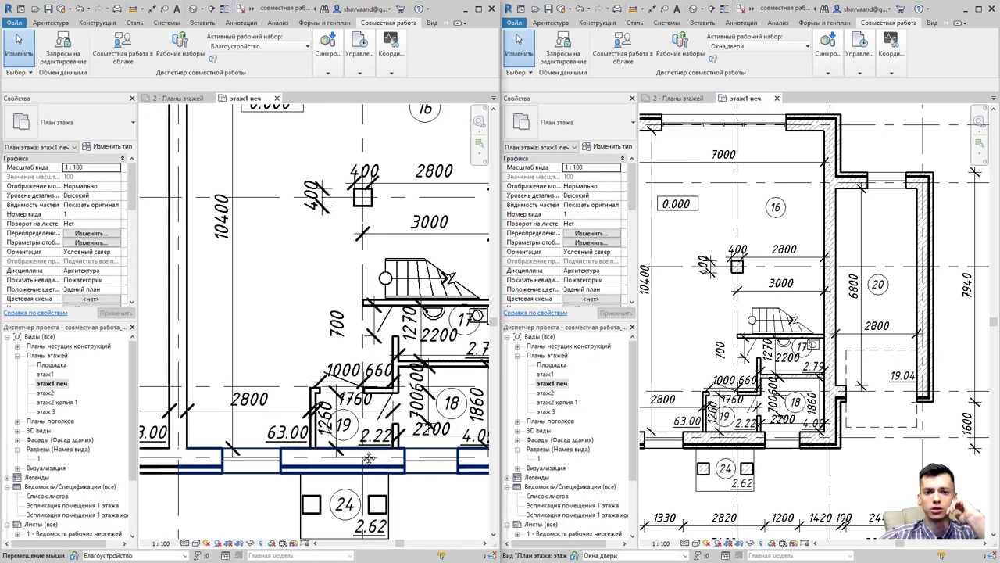
pyautogui.moveTo(369, 458); pyautogui.dragTo(364, 433, button='middle')
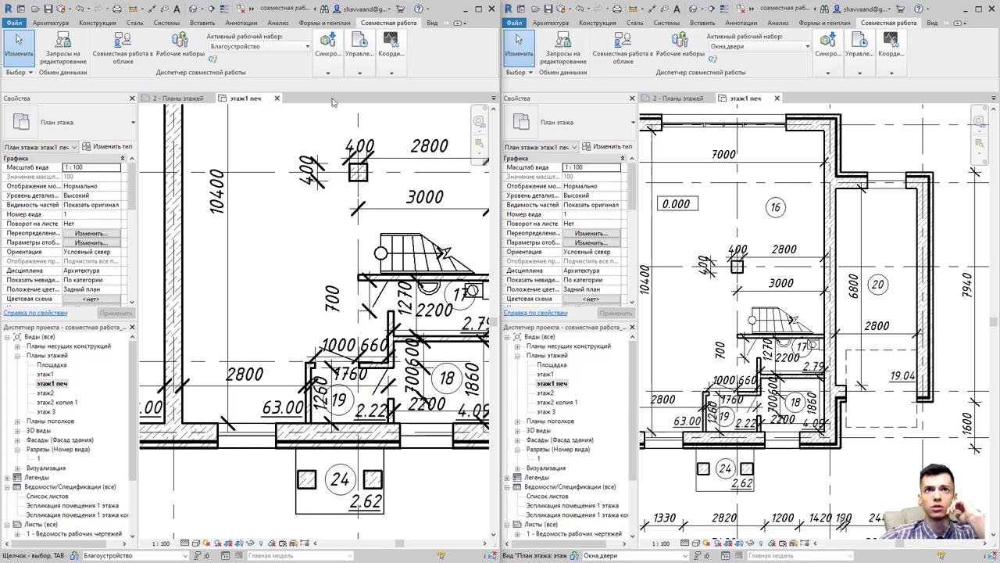
pyautogui.click(329, 70)
pyautogui.scroll(-1, 311, 230)
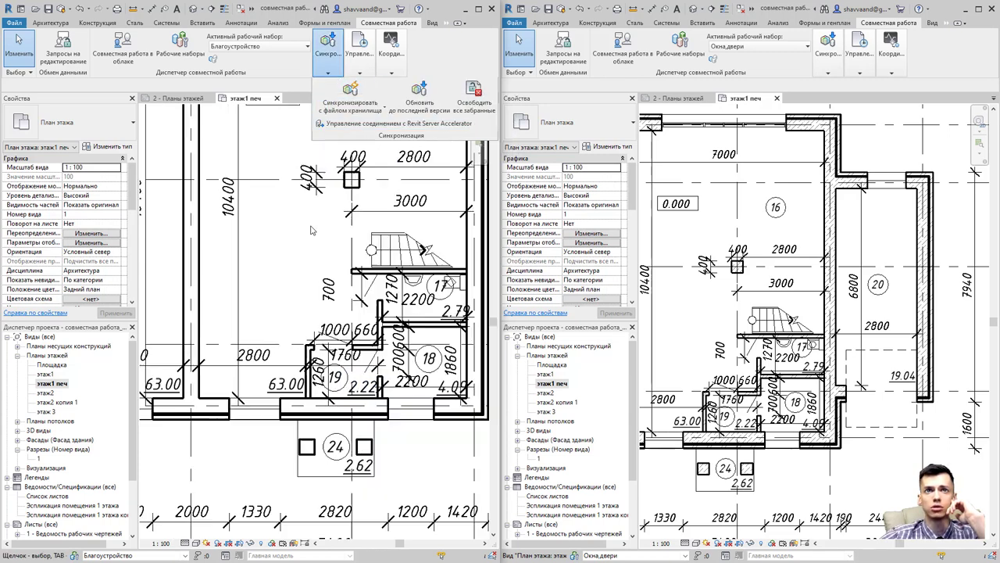
pyautogui.scroll(-2, 311, 230)
pyautogui.scroll(-2, 311, 230)
pyautogui.scroll(-2, 311, 230)
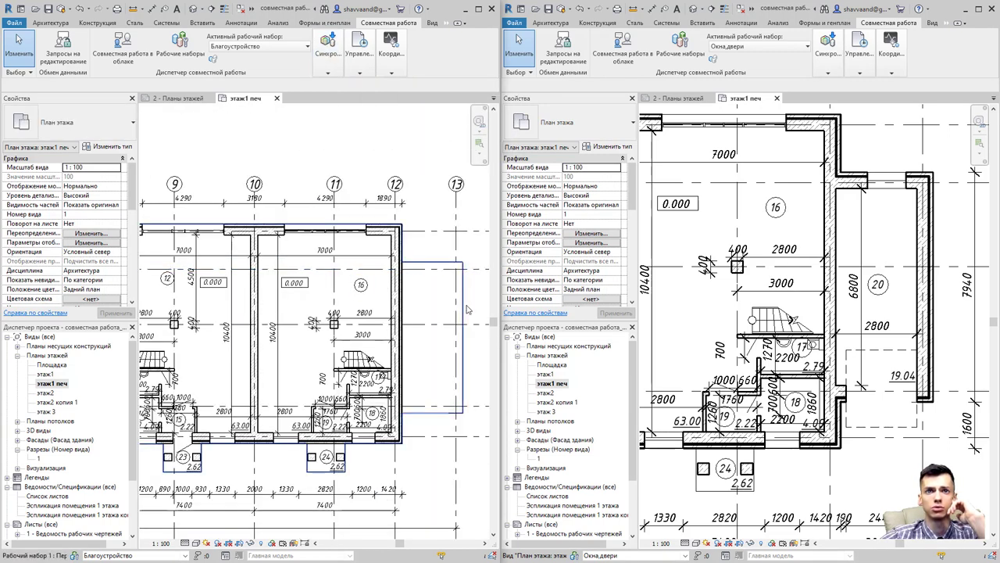
pyautogui.click(328, 71)
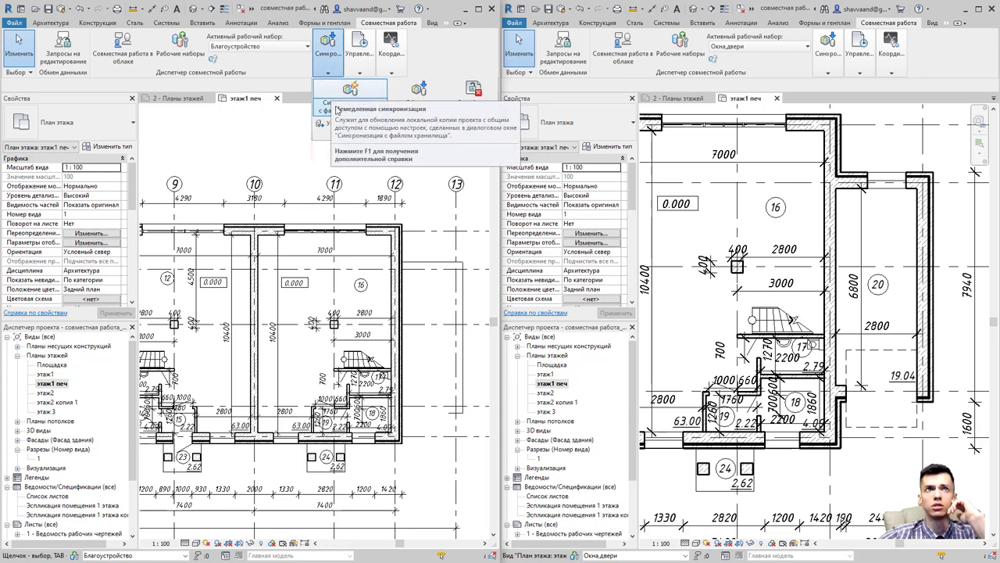
pyautogui.click(385, 109)
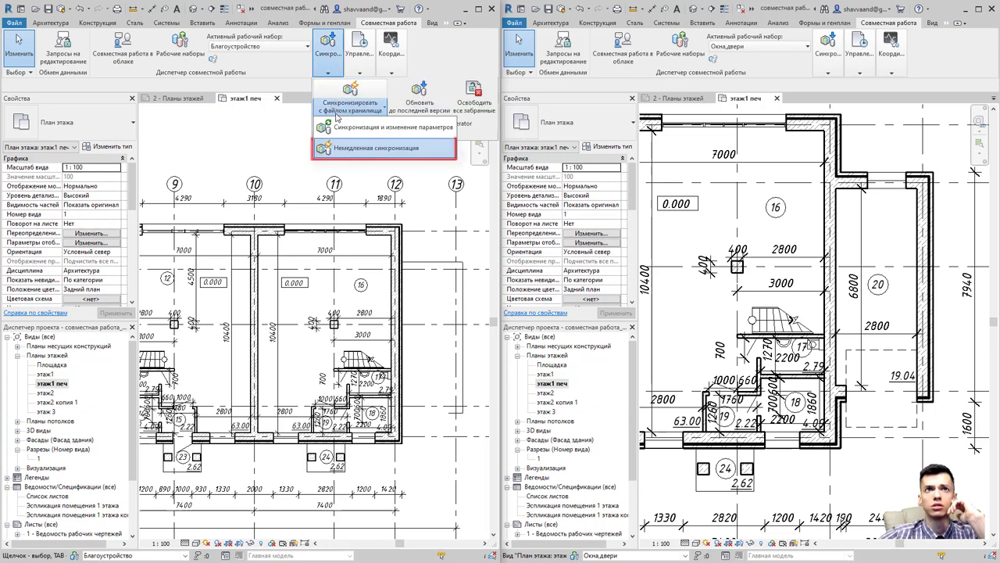
pyautogui.click(359, 149)
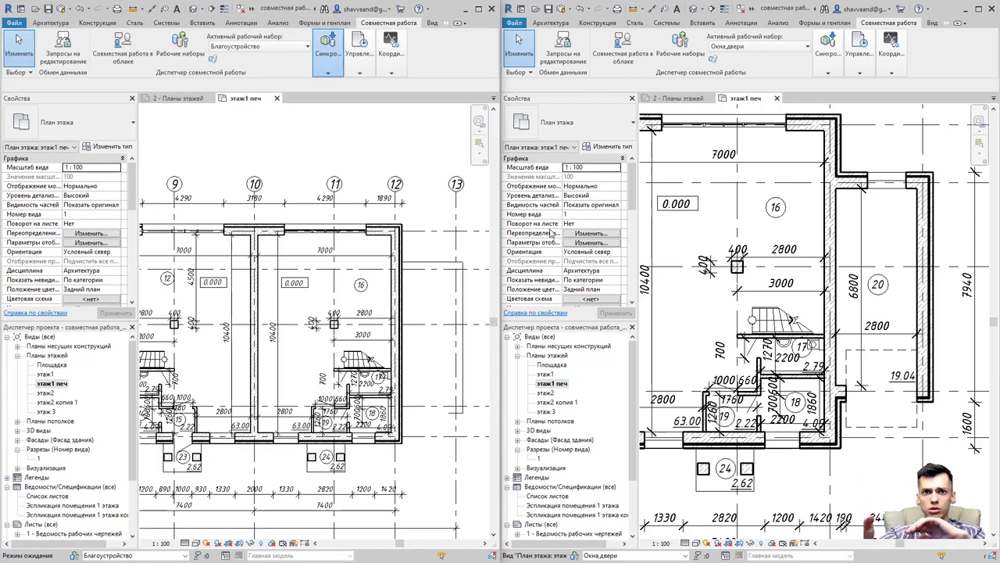
# Activate the right session, pan its plan, and open its Синхро… options.
pyautogui.click(697, 298)
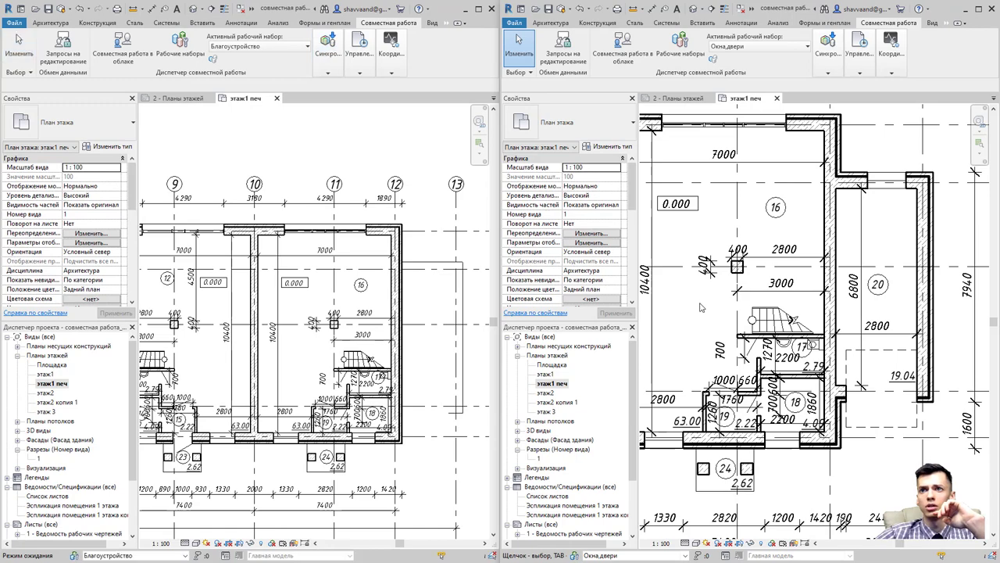
pyautogui.moveTo(712, 321); pyautogui.dragTo(698, 332, button='middle')
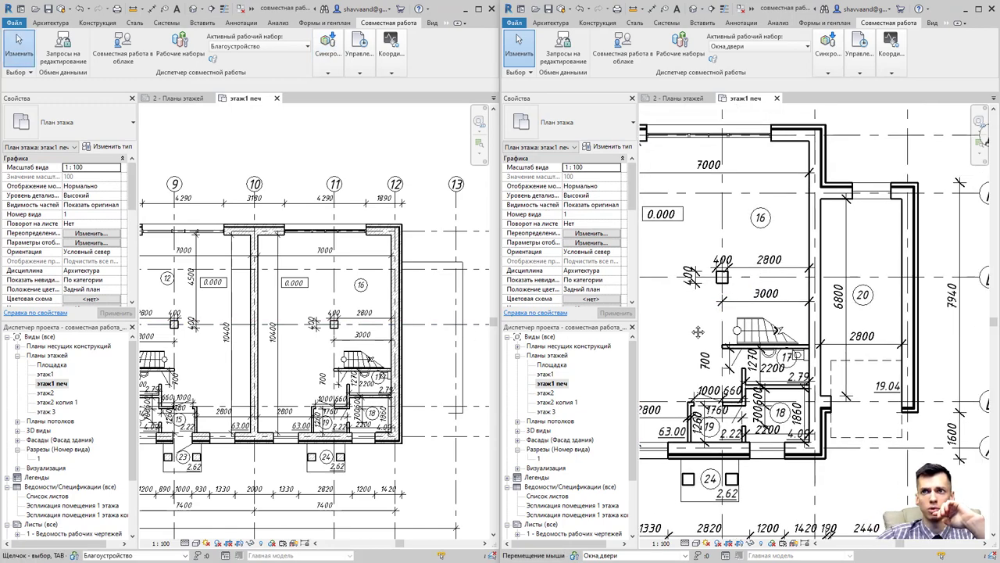
pyautogui.scroll(-2, 698, 332)
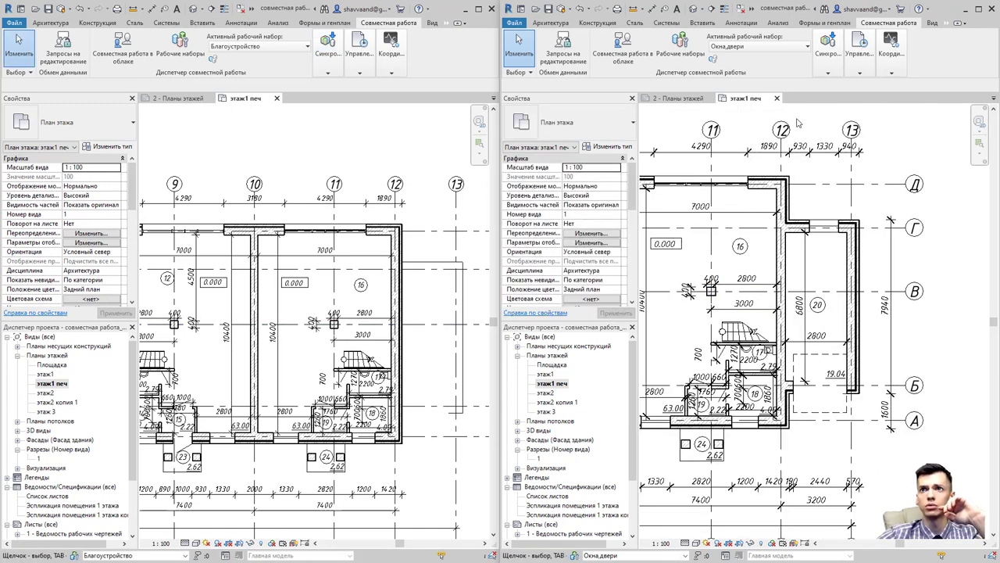
pyautogui.moveTo(745, 215); pyautogui.dragTo(792, 232, button='middle')
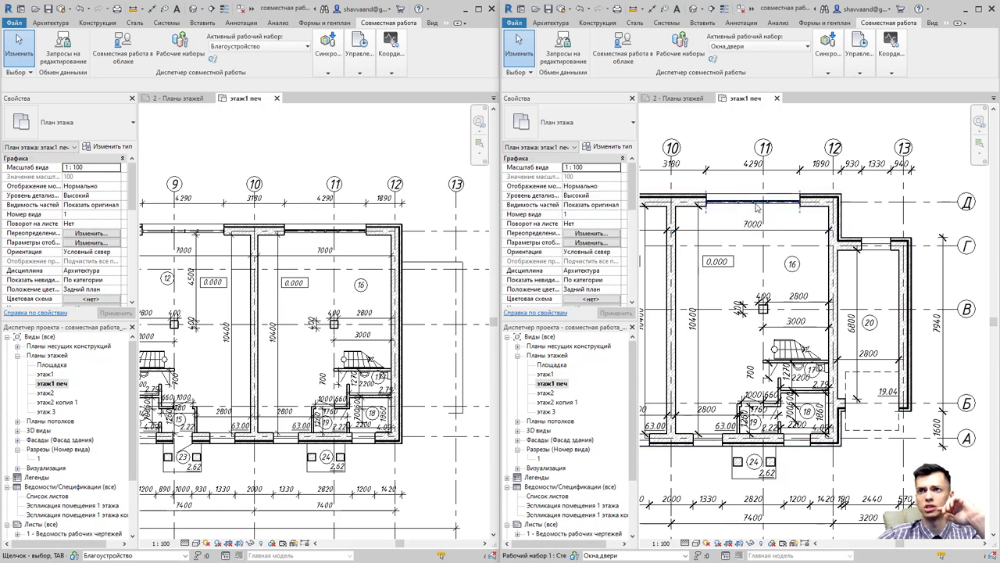
pyautogui.click(829, 72)
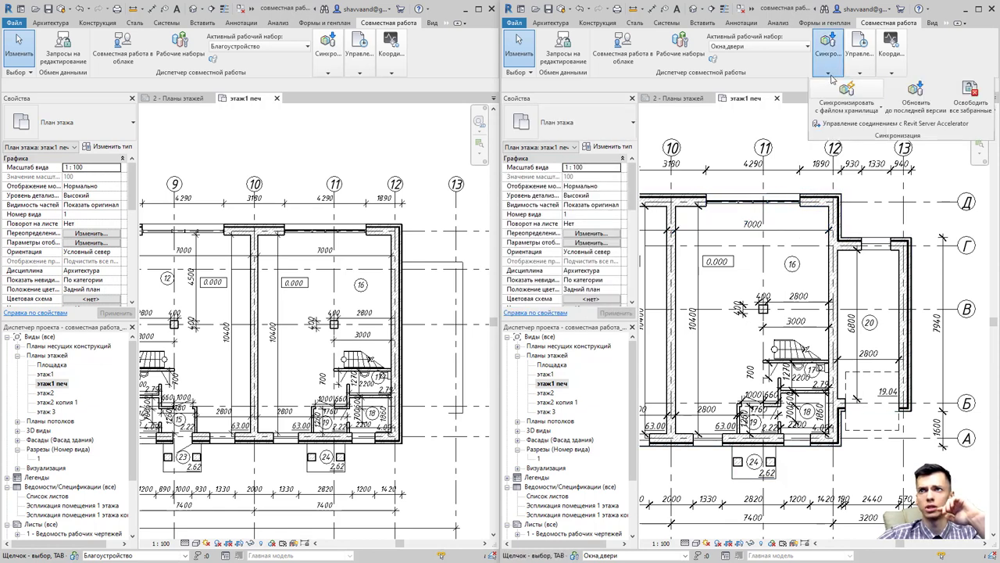
# Reload the right session to the latest central version, then clear the wall selection.
pyautogui.click(912, 104)
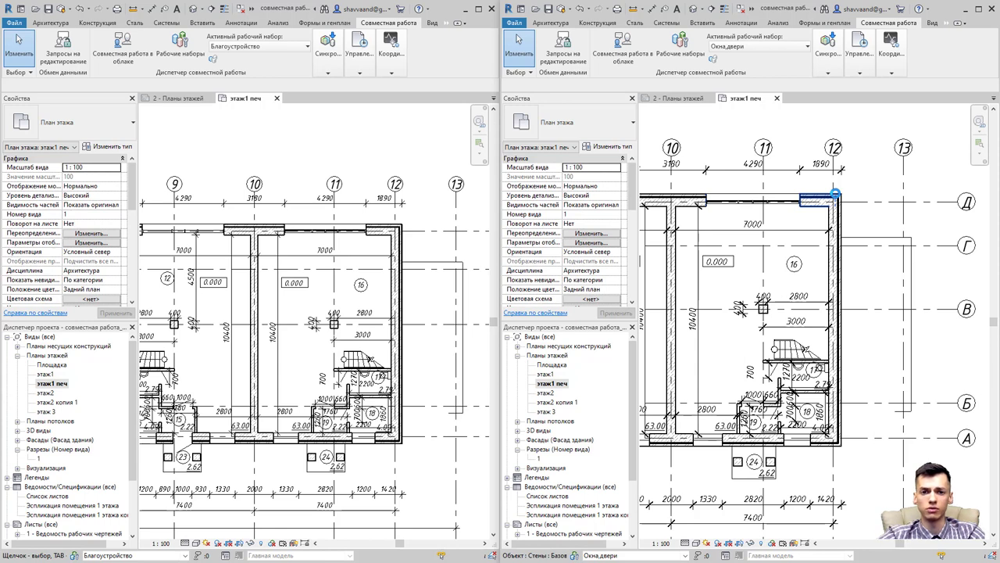
pyautogui.press('Escape')
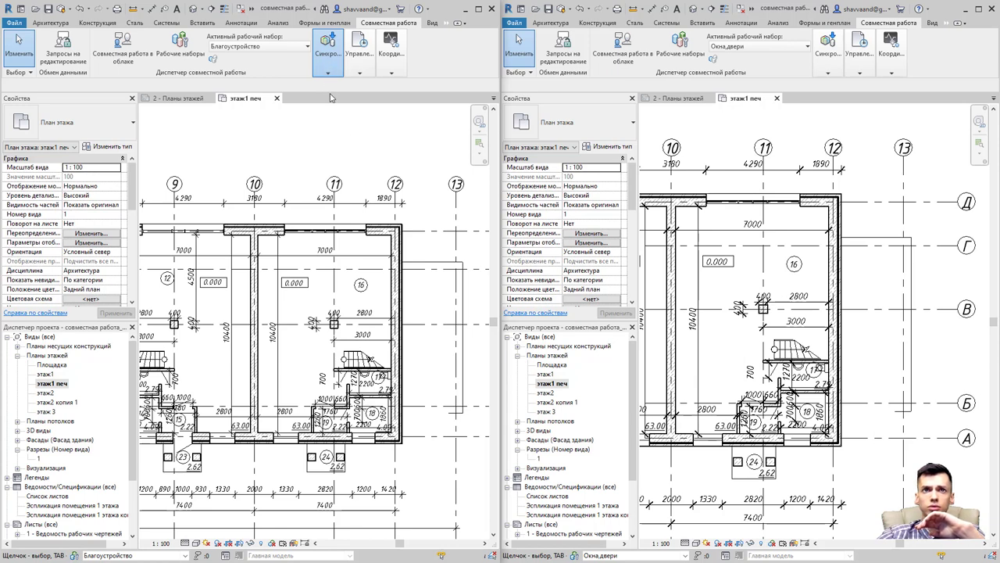
# Synchronize the left session with central using Немедленная синхронизация.
pyautogui.scroll(-3, 312, 229)
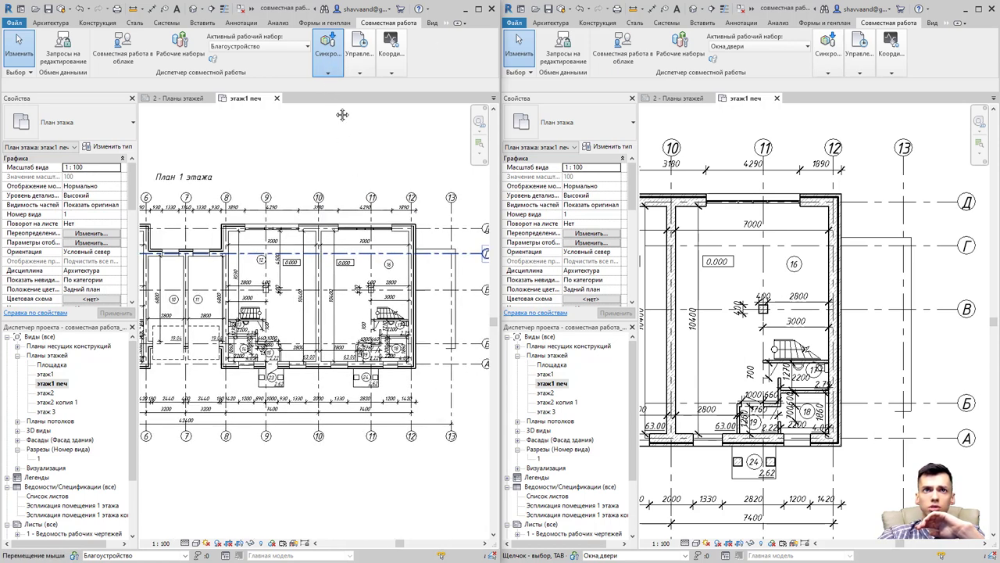
pyautogui.click(327, 73)
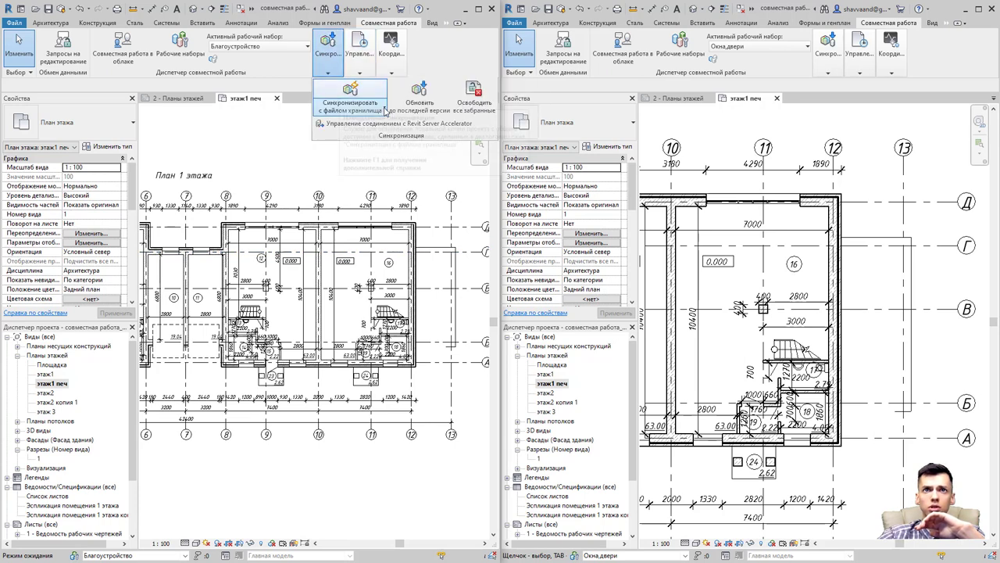
pyautogui.click(383, 107)
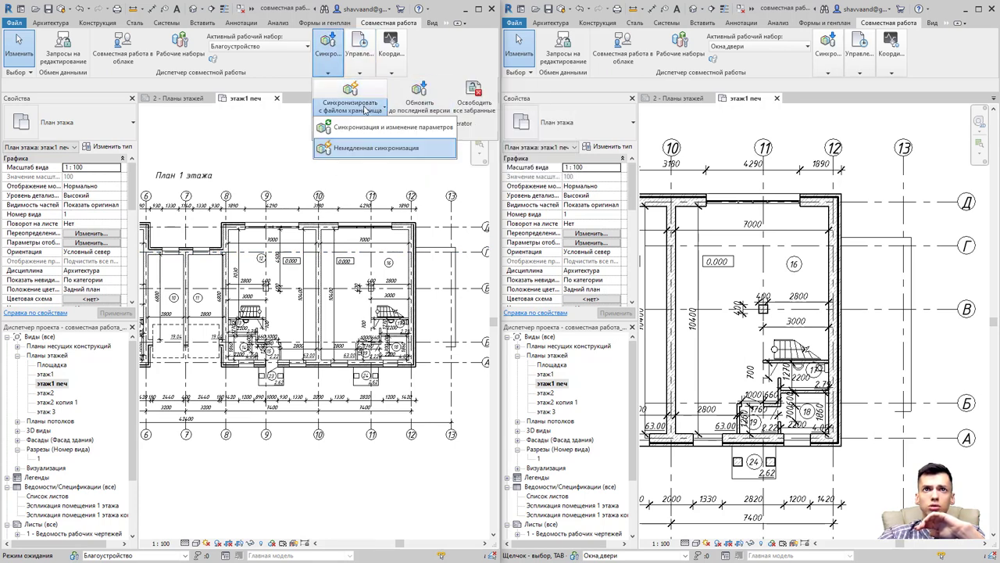
pyautogui.click(372, 150)
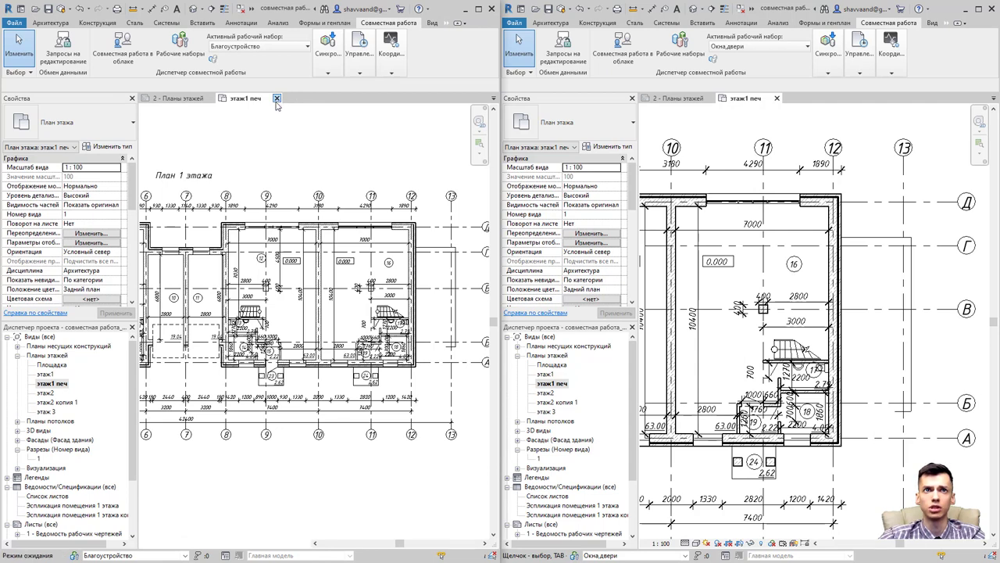
# Close the этаж1 печ and sheet views, releasing elements and worksets.
pyautogui.click(277, 99)
pyautogui.click(212, 99)
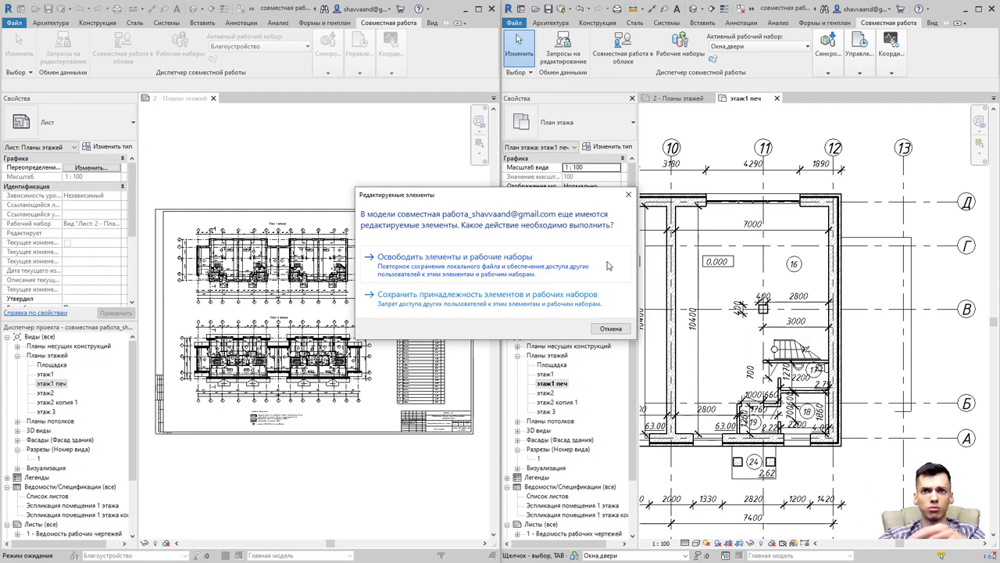
pyautogui.click(569, 267)
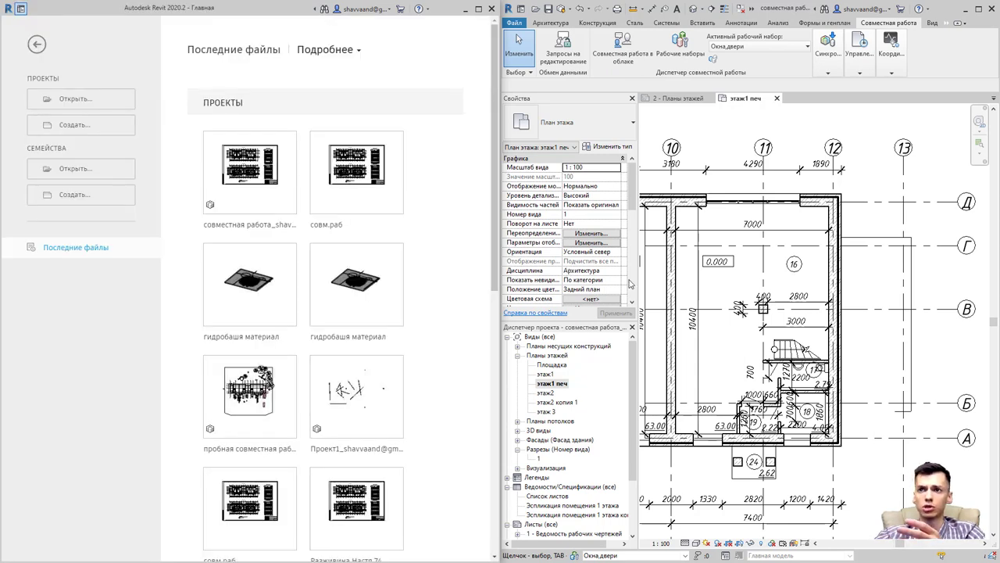
# Zoom out and synchronize the right session immediately with the central model.
pyautogui.scroll(-1, 824, 312)
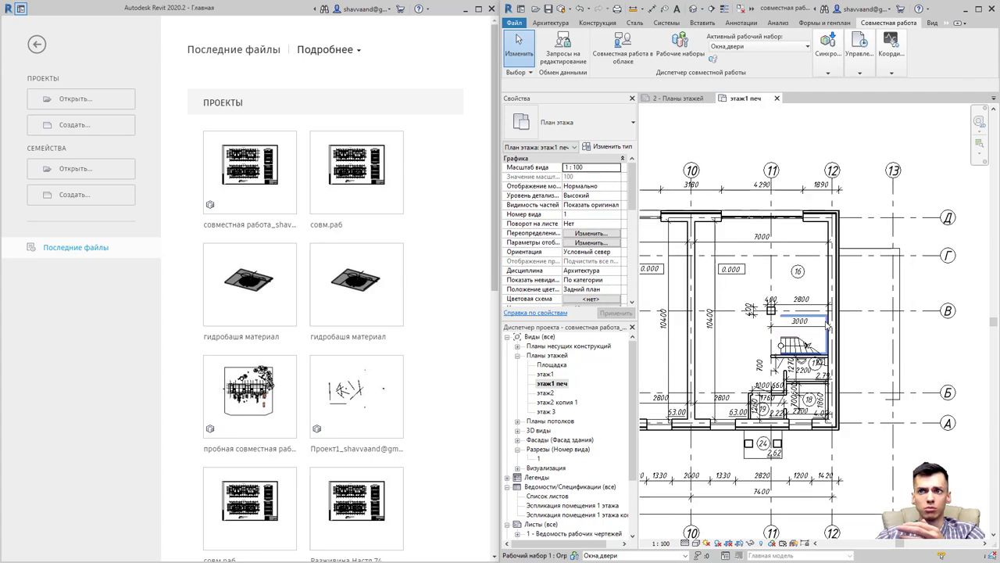
pyautogui.scroll(-2, 825, 312)
pyautogui.click(829, 73)
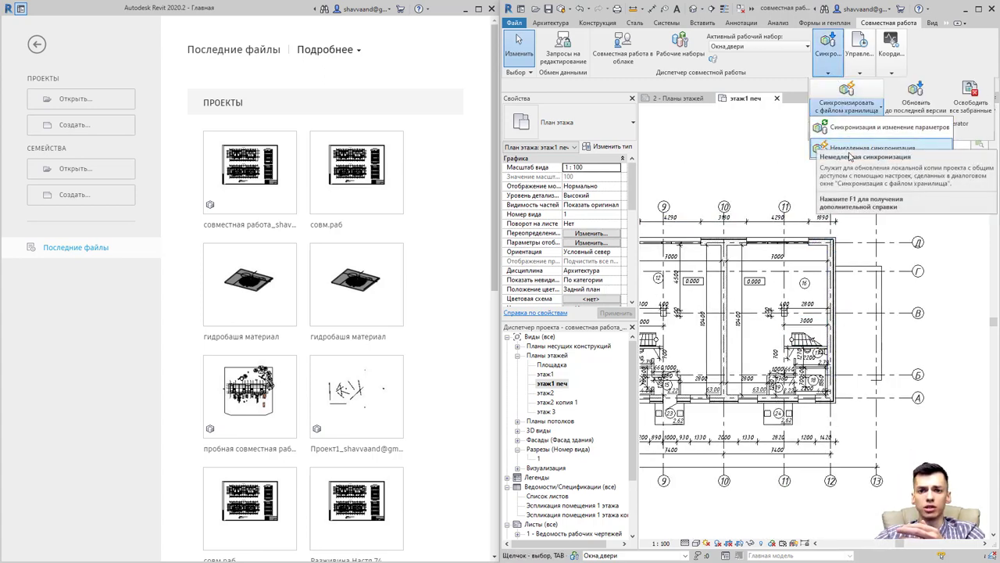
pyautogui.click(849, 151)
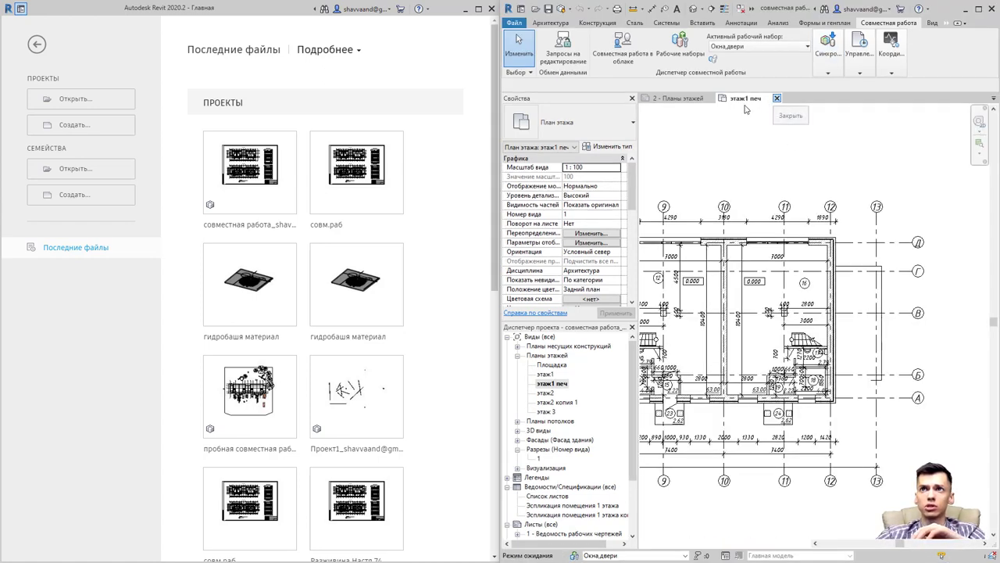
# Close the right session's этаж1 печ and sheet views with Освободить элементы и рабочие наборы.
pyautogui.click(777, 98)
pyautogui.click(712, 97)
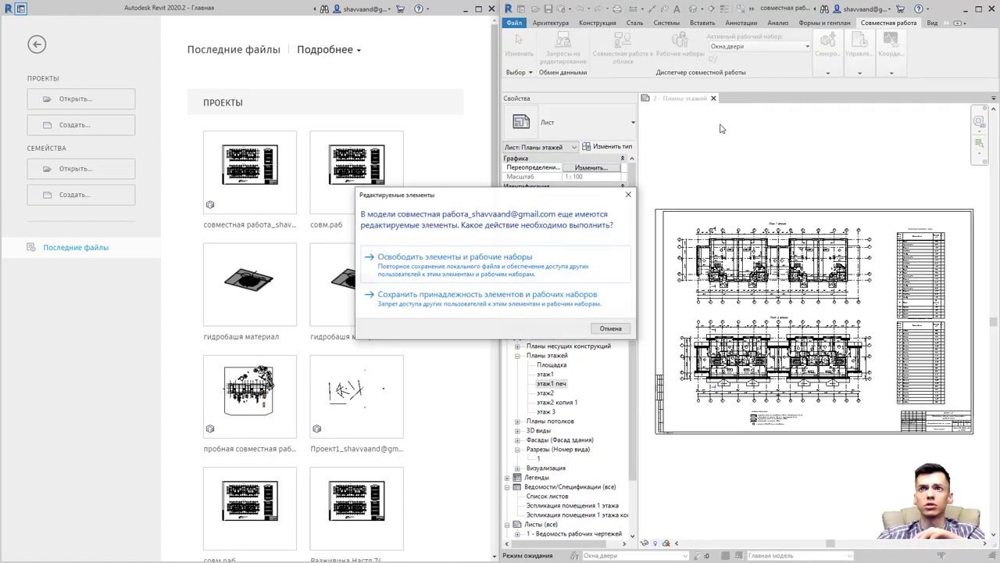
pyautogui.click(494, 270)
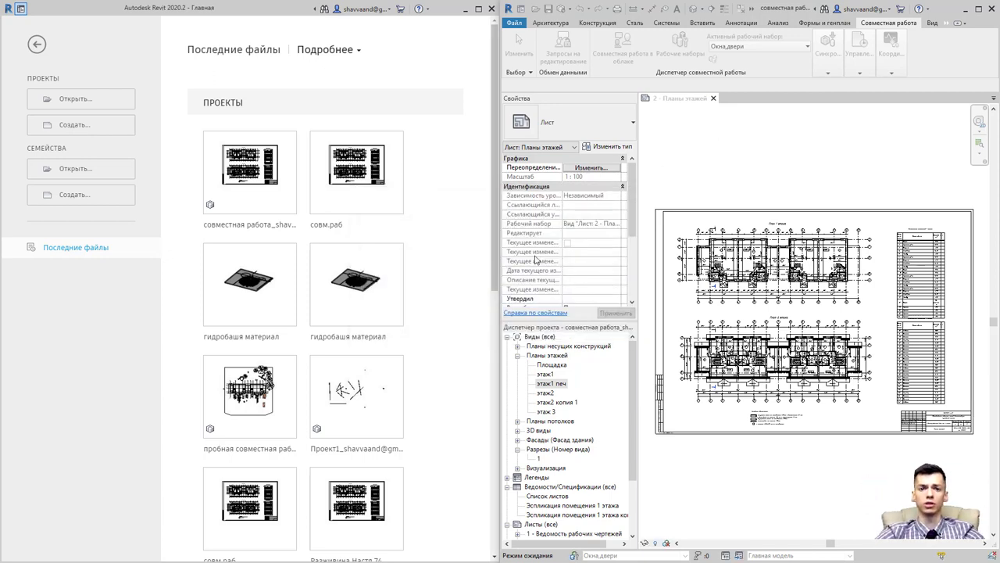